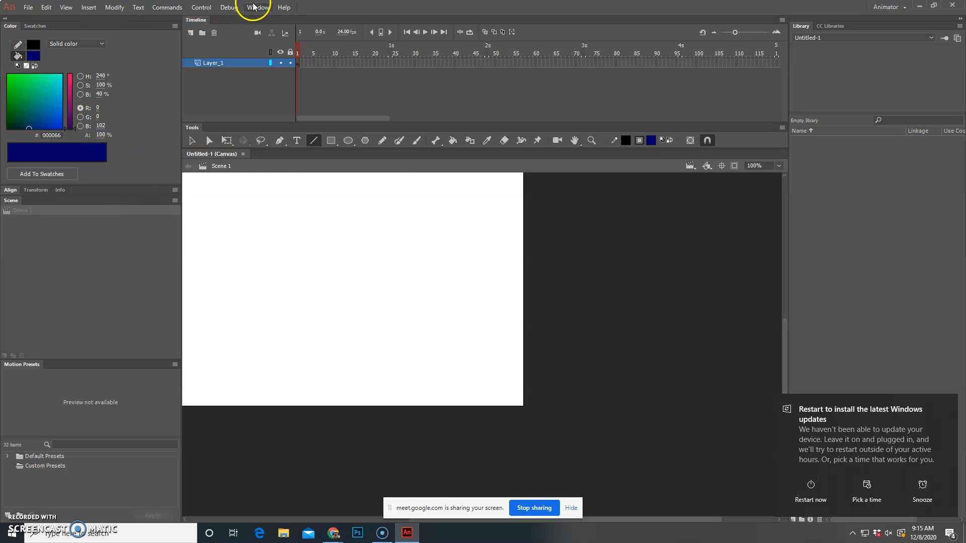
Step: Open the Brush Library and move it clear of the white stage
{"action": "left_click", "coordinate": [257, 7]}
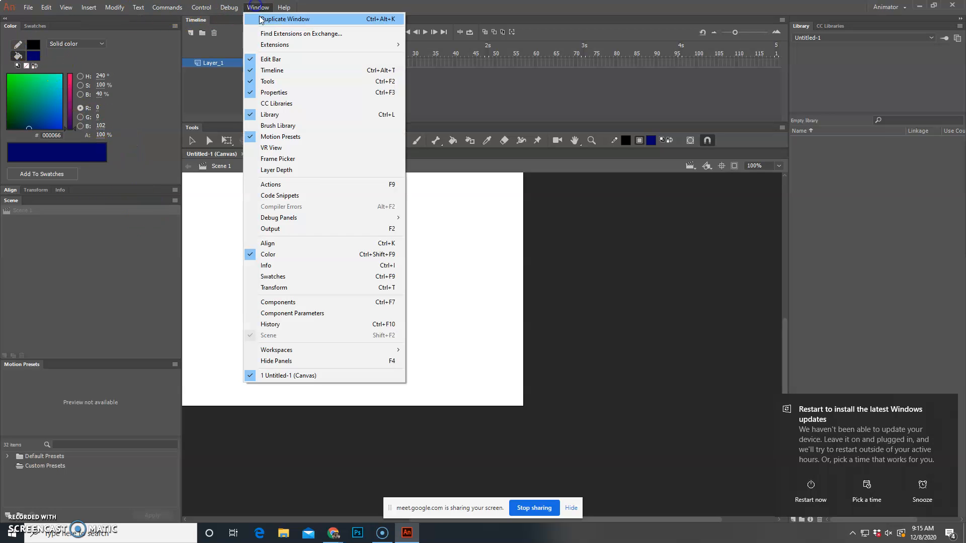
{"action": "left_click", "coordinate": [307, 125]}
{"action": "left_click_drag", "start_coordinate": [457, 215], "coordinate": [696, 210]}
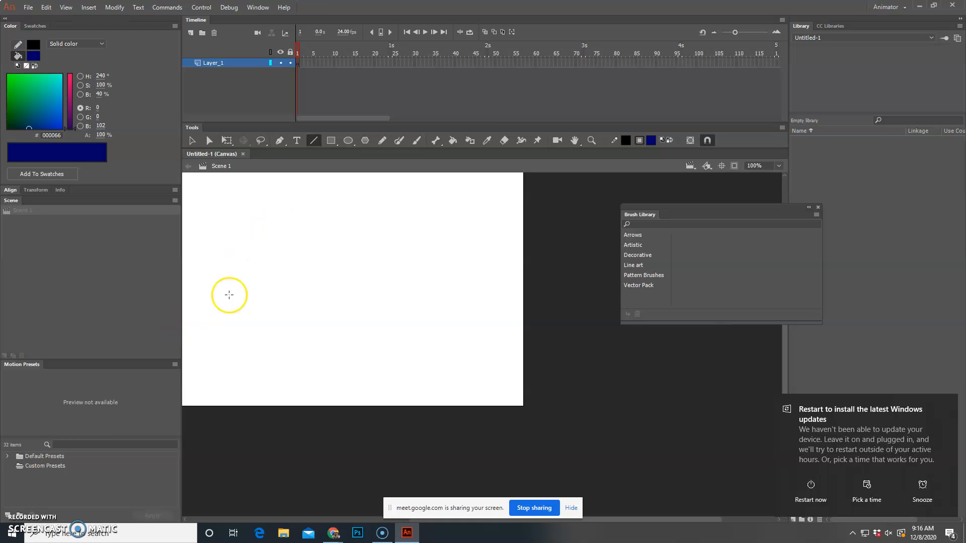
Step: Draw three evenly spaced horizontal guide lines across the lower half of the stage, extending past both its edges
{"action": "left_click", "coordinate": [71, 8]}
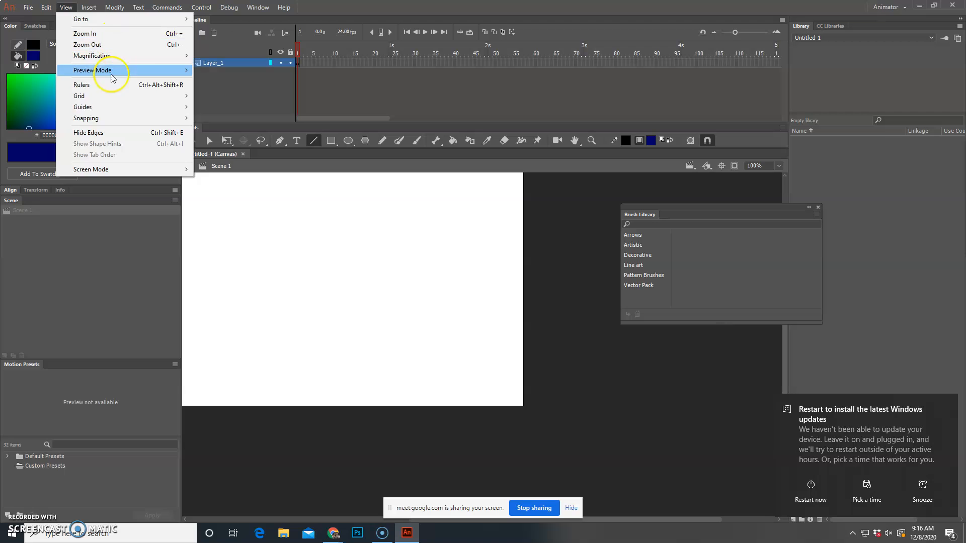
{"action": "left_click", "coordinate": [106, 45]}
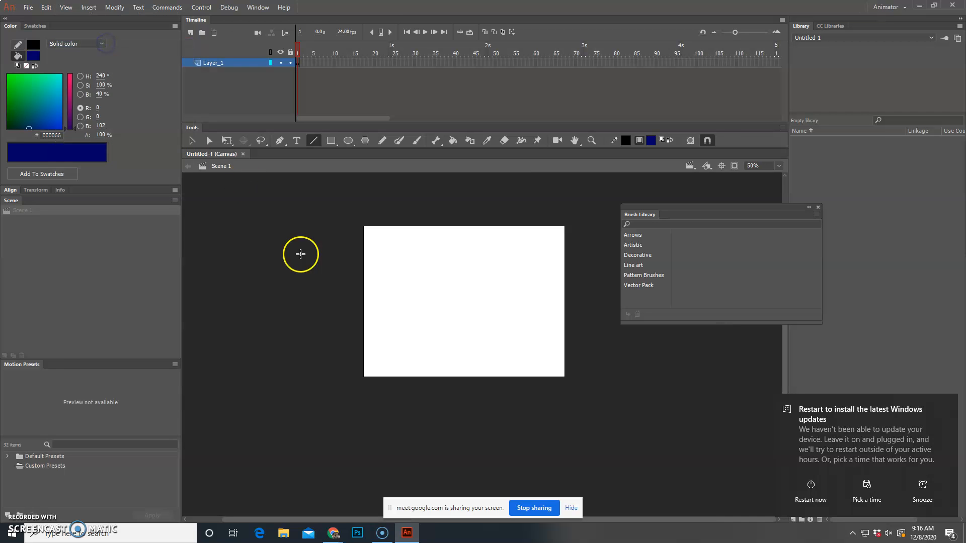
{"action": "left_click_drag", "start_coordinate": [354, 347], "coordinate": [574, 346]}
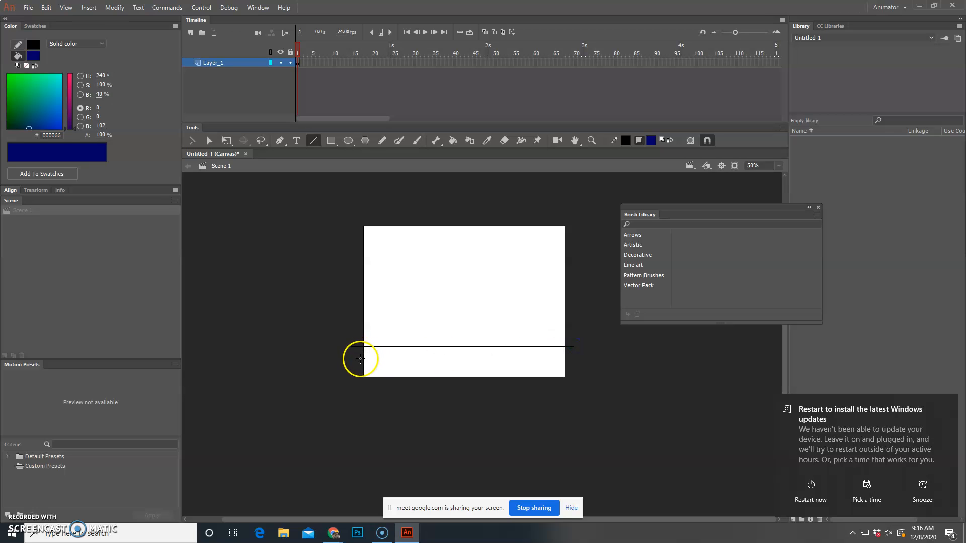
{"action": "left_click_drag", "start_coordinate": [351, 327], "coordinate": [591, 327]}
{"action": "left_click_drag", "start_coordinate": [352, 306], "coordinate": [575, 300]}
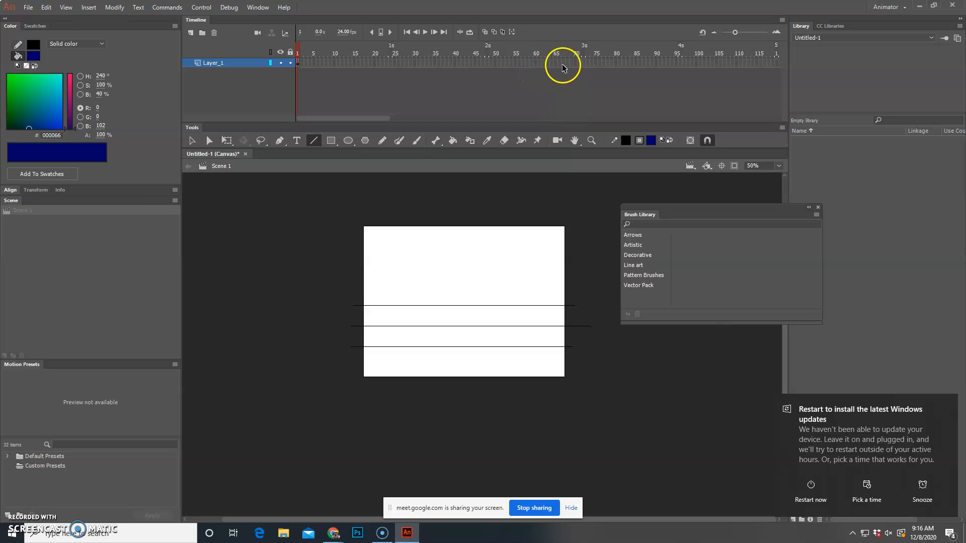
Step: Insert a keyframe at frame 75 of Layer_1 and deselect the lines
{"action": "right_click", "coordinate": [597, 64]}
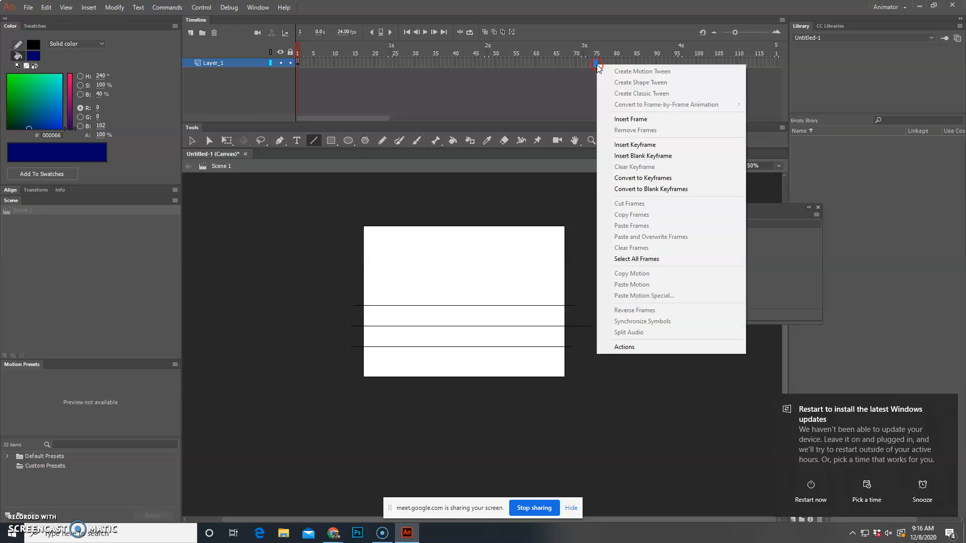
{"action": "left_click", "coordinate": [649, 146]}
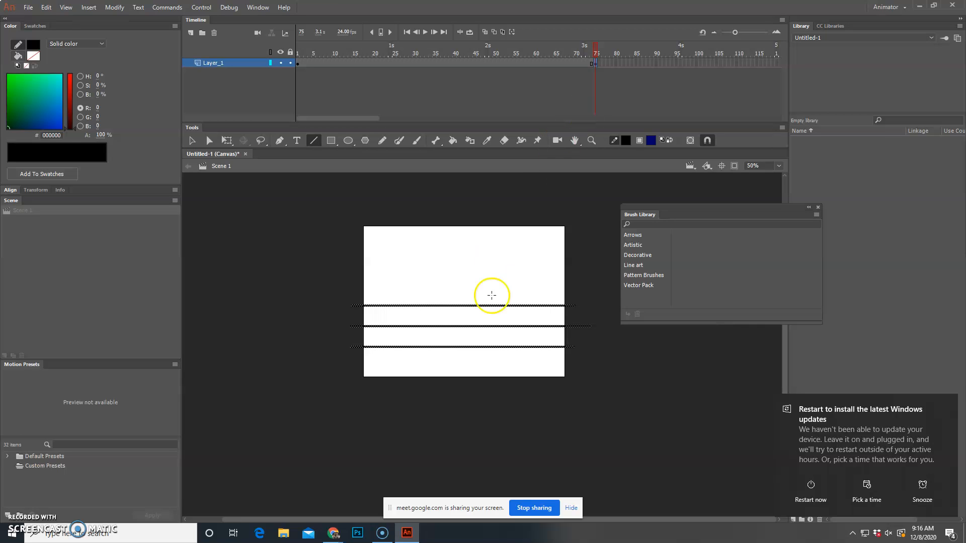
{"action": "left_click", "coordinate": [232, 84]}
Step: Add a new layer above Layer_1 and name it BODY
{"action": "left_click", "coordinate": [189, 32]}
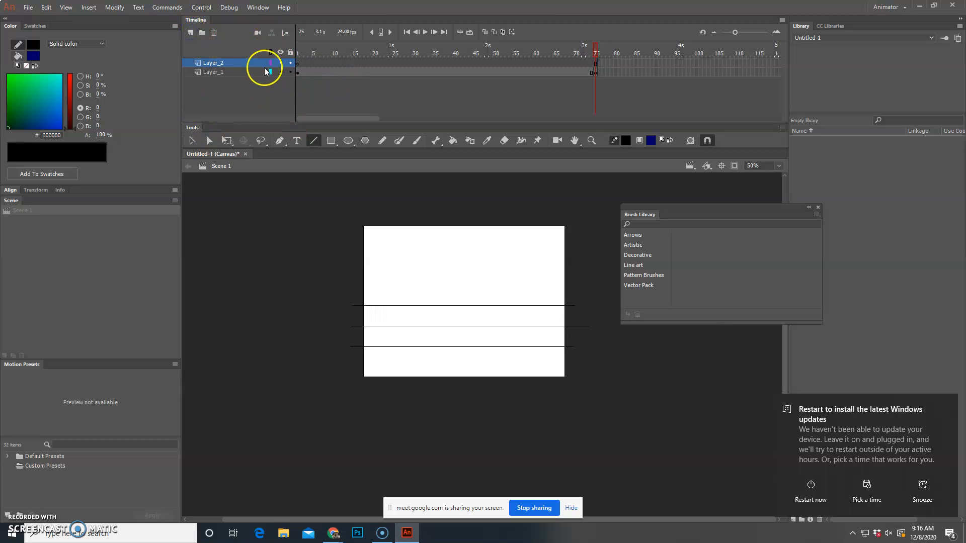
{"action": "double_click", "coordinate": [216, 62]}
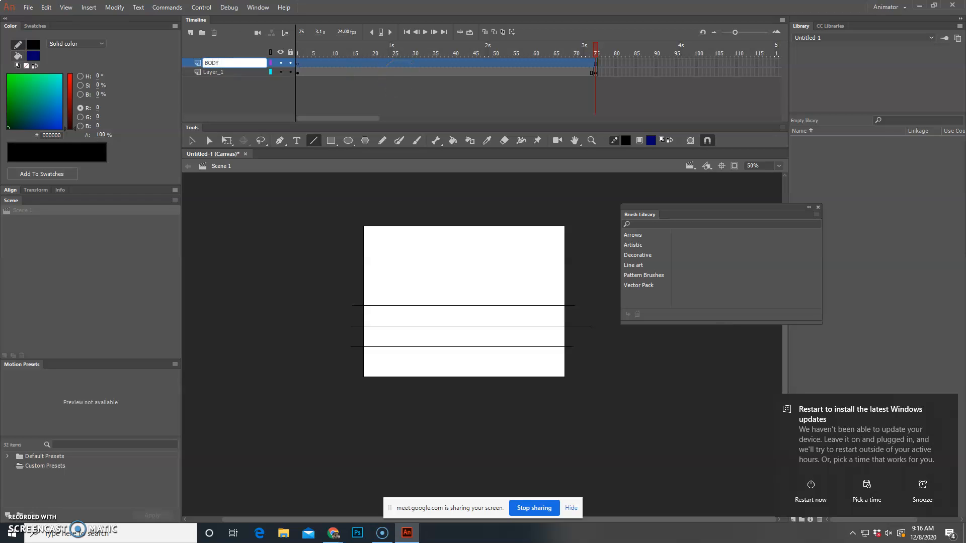
{"action": "key", "text": "Return"}
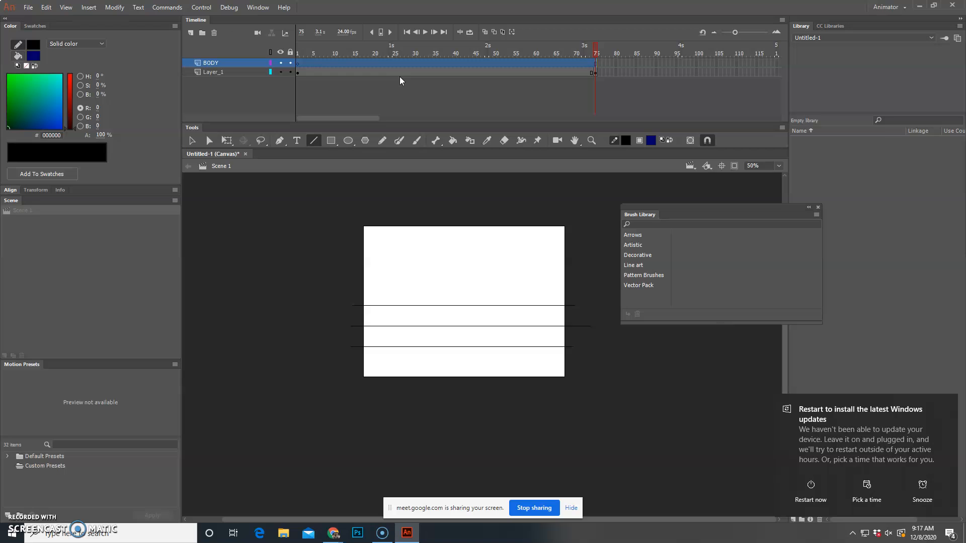
Step: Set the stroke colour to green 00FF00, choose the Brush tool and close the Brush Library
{"action": "left_click", "coordinate": [9, 75]}
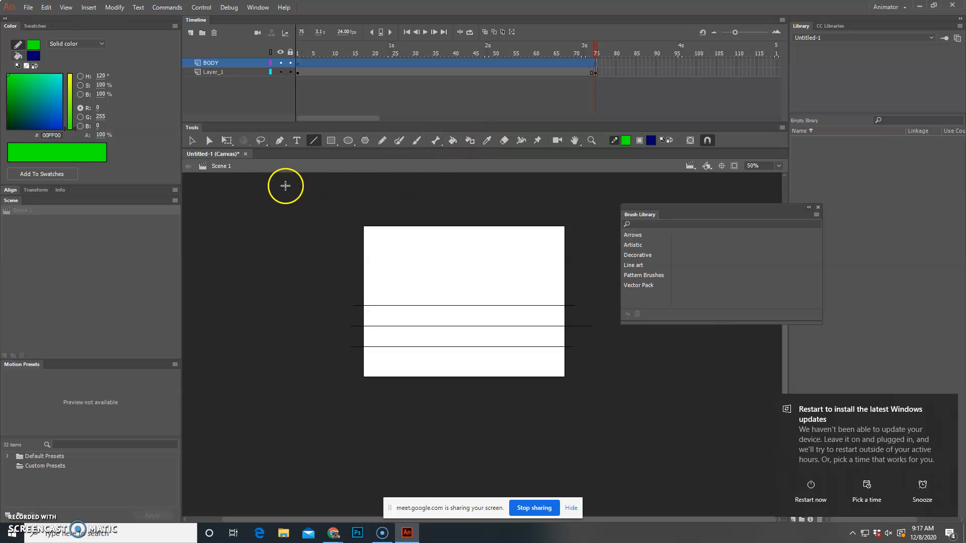
{"action": "left_click", "coordinate": [416, 141]}
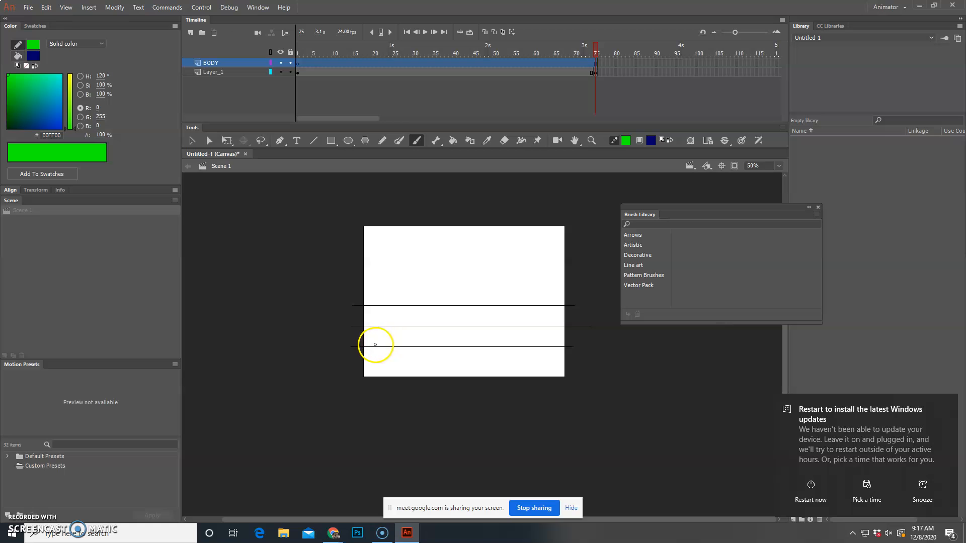
{"action": "left_click", "coordinate": [67, 7]}
{"action": "left_click", "coordinate": [100, 34]}
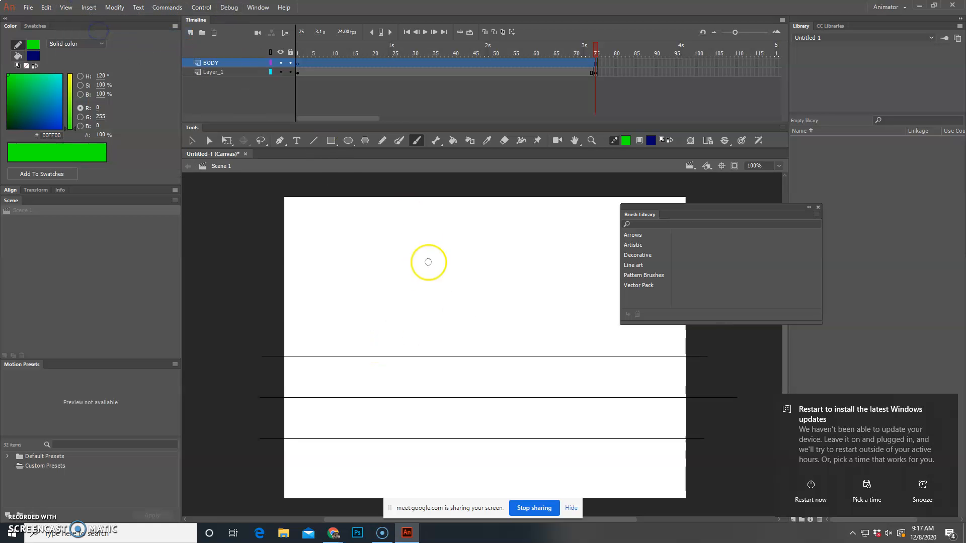
{"action": "left_click", "coordinate": [817, 208]}
Step: Paint a dark blue stick figure with raised arms and spread legs between the guide lines near the stage's left edge
{"action": "left_click", "coordinate": [298, 438]}
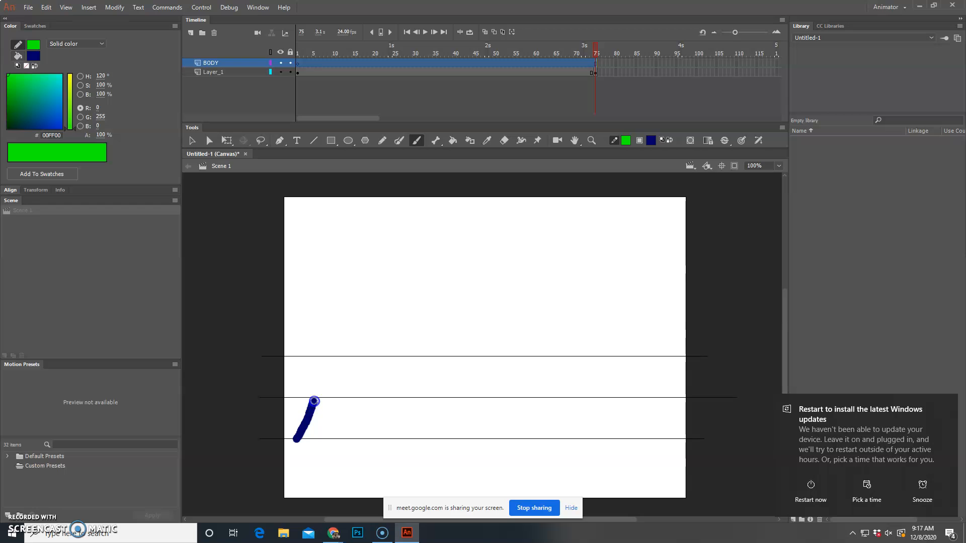
{"action": "left_click_drag", "start_coordinate": [337, 435], "coordinate": [338, 438]}
{"action": "mouse_move", "coordinate": [317, 400]}
{"action": "left_mouse_down"}
{"action": "mouse_move", "coordinate": [314, 358]}
{"action": "mouse_move", "coordinate": [329, 374]}
{"action": "mouse_move", "coordinate": [338, 366]}
{"action": "mouse_move", "coordinate": [290, 373]}
{"action": "left_mouse_up"}
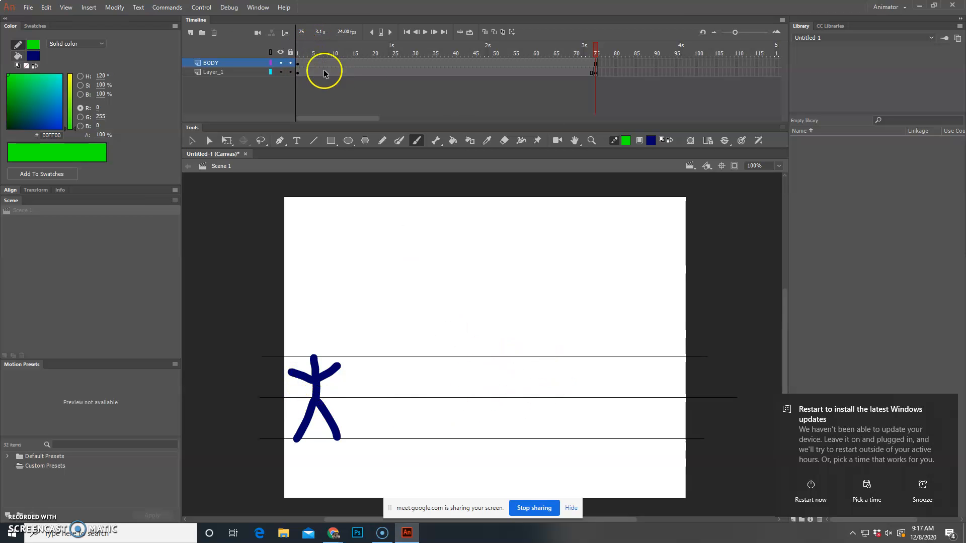
Step: Insert a keyframe at frame 4 of the BODY layer and delete the copied figure from it
{"action": "left_click", "coordinate": [297, 64]}
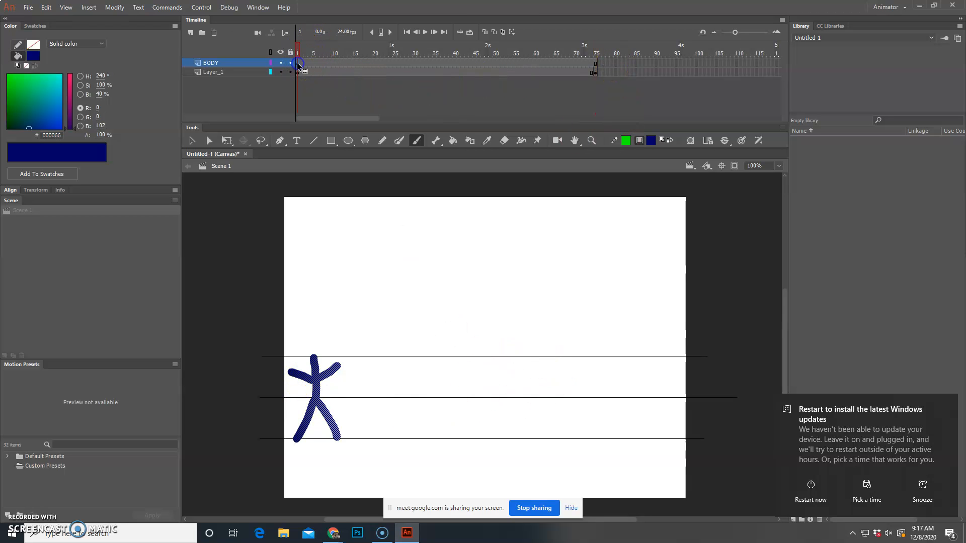
{"action": "left_click", "coordinate": [314, 66]}
{"action": "left_click", "coordinate": [309, 63]}
{"action": "right_click", "coordinate": [309, 63]}
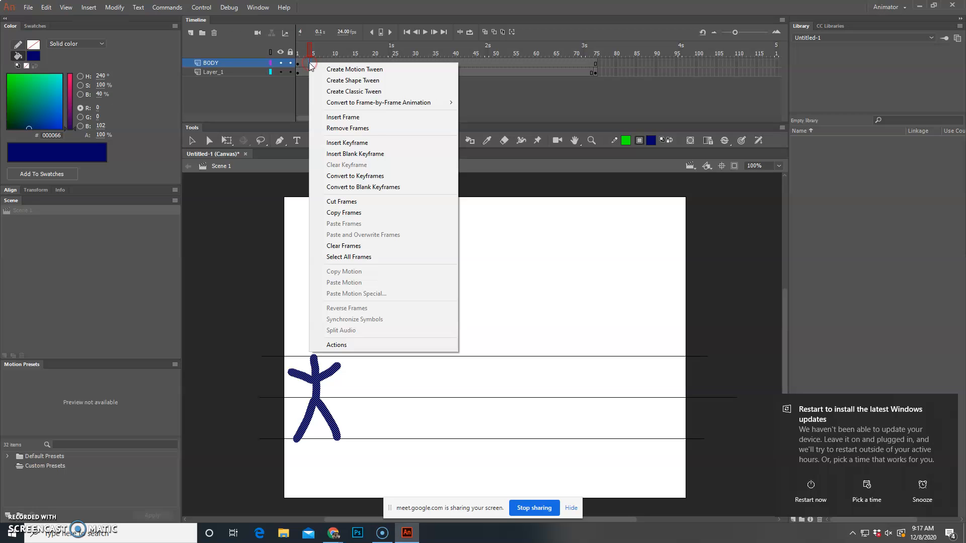
{"action": "left_click", "coordinate": [374, 154]}
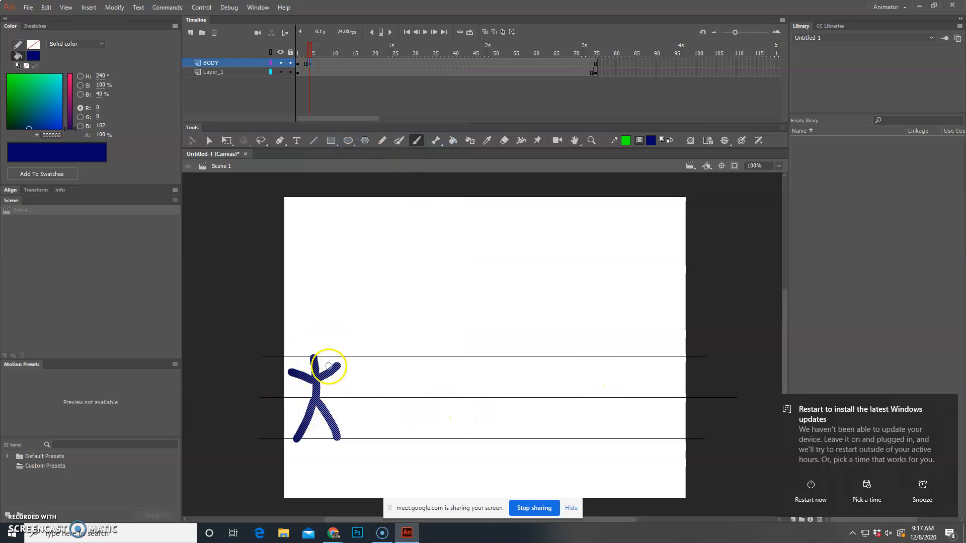
{"action": "key", "text": "Delete"}
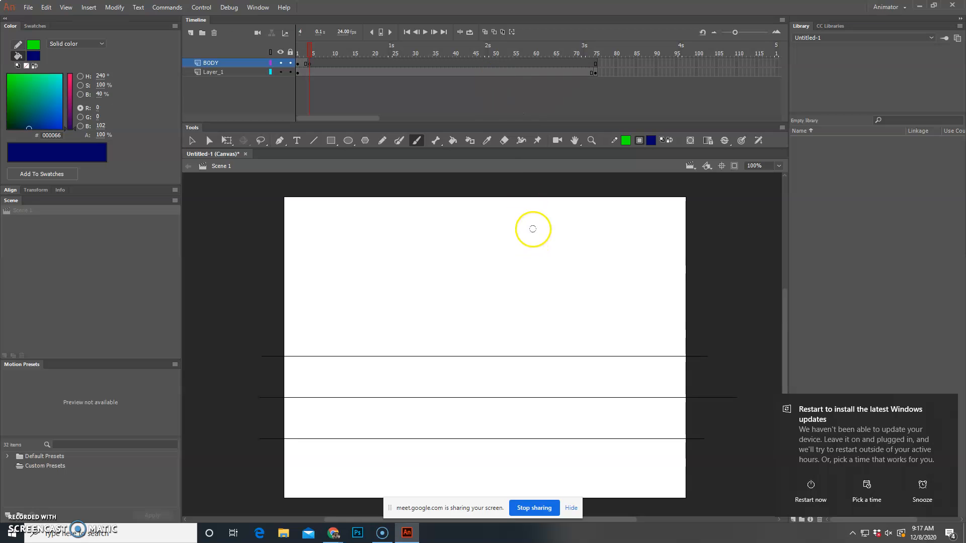
Step: Turn on onion skinning and paint the second walking pose at frame 4, slightly right of the first, with lowered arms
{"action": "left_click", "coordinate": [485, 32]}
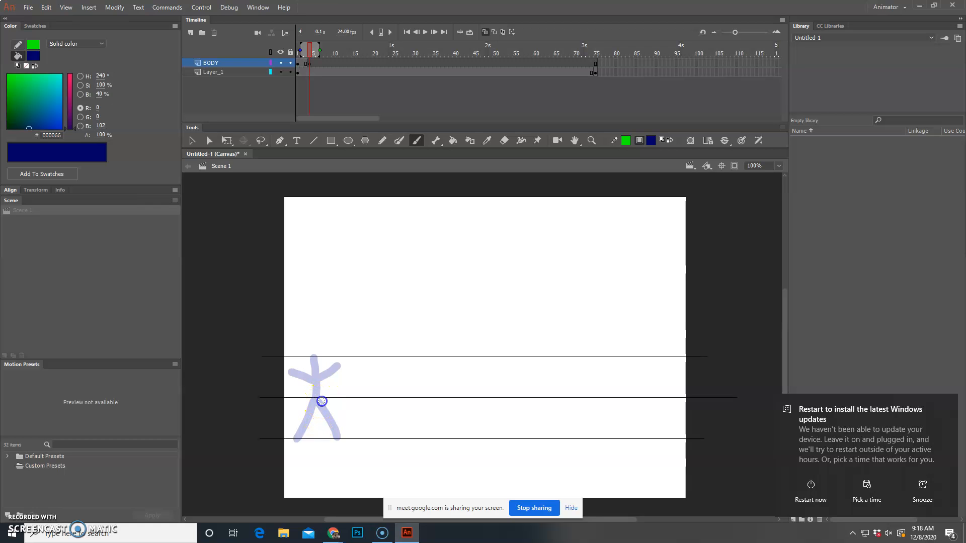
{"action": "left_click_drag", "start_coordinate": [318, 416], "coordinate": [310, 434]}
{"action": "left_click_drag", "start_coordinate": [322, 399], "coordinate": [352, 435]}
{"action": "mouse_move", "coordinate": [324, 400]}
{"action": "left_mouse_down"}
{"action": "mouse_move", "coordinate": [328, 356]}
{"action": "mouse_move", "coordinate": [302, 385]}
{"action": "mouse_move", "coordinate": [326, 371]}
{"action": "mouse_move", "coordinate": [352, 386]}
{"action": "left_mouse_up"}
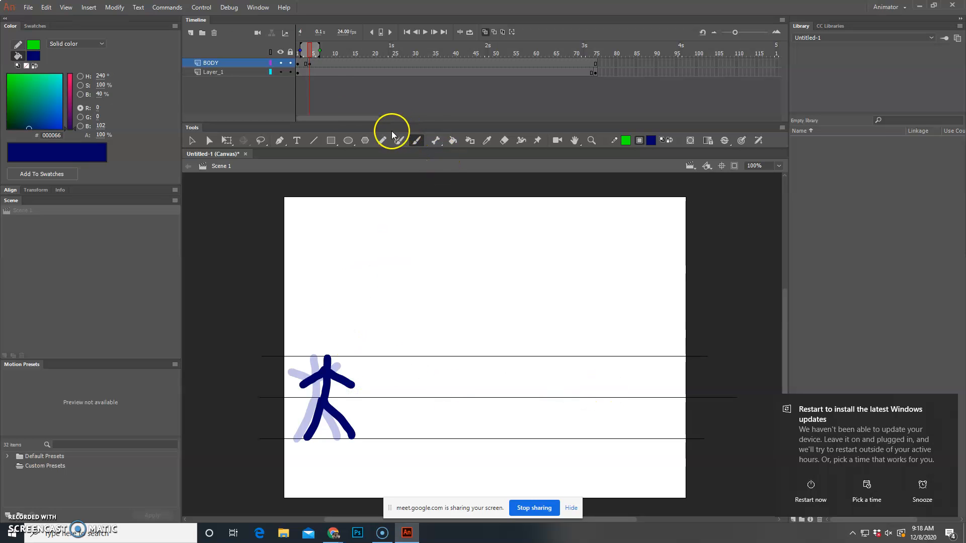
Step: Add an empty keyframe at frame 6 of BODY and paint the third pose slightly further right, with its legs closer together
{"action": "right_click", "coordinate": [319, 64]}
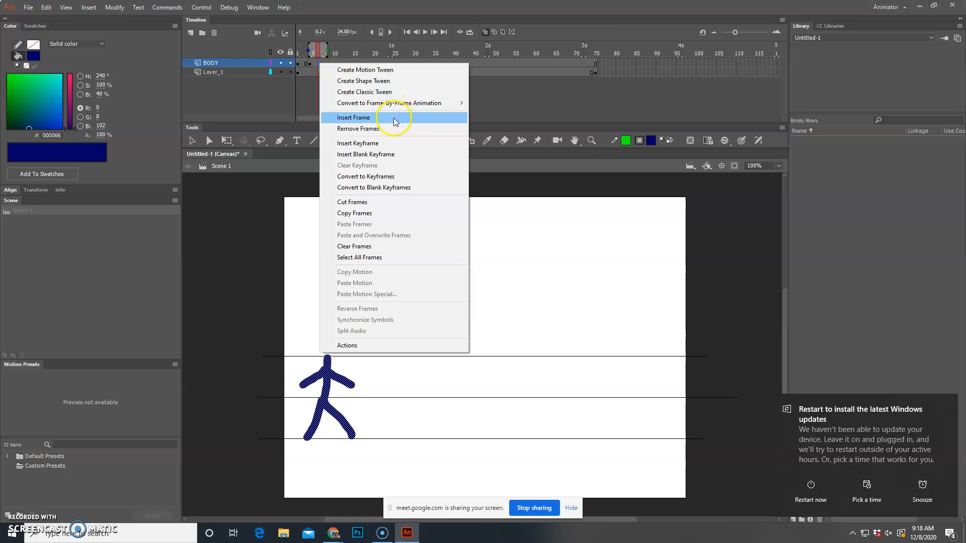
{"action": "left_click", "coordinate": [393, 154]}
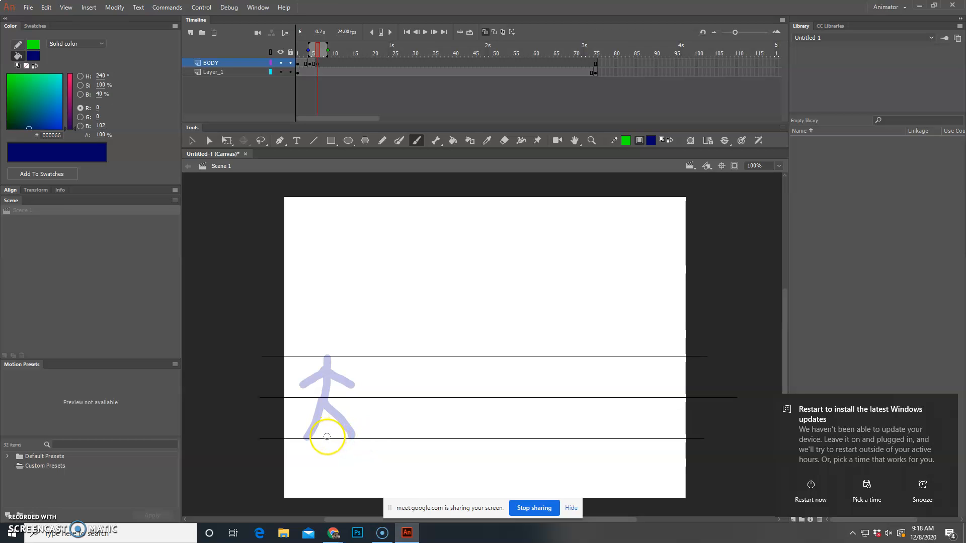
{"action": "mouse_move", "coordinate": [326, 436]}
{"action": "left_mouse_down"}
{"action": "mouse_move", "coordinate": [333, 401]}
{"action": "mouse_move", "coordinate": [351, 437]}
{"action": "mouse_move", "coordinate": [335, 359]}
{"action": "mouse_move", "coordinate": [320, 399]}
{"action": "mouse_move", "coordinate": [351, 396]}
{"action": "left_mouse_up"}
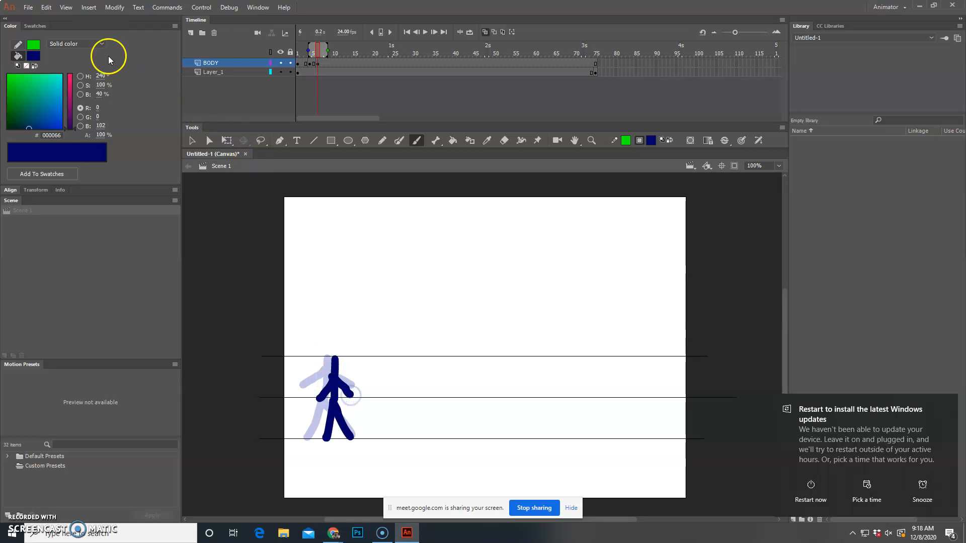
Step: Undo both arm strokes of the frame 6 figure and repaint the arms longer and hanging lower
{"action": "left_click", "coordinate": [45, 7]}
{"action": "left_click", "coordinate": [61, 19]}
{"action": "left_click", "coordinate": [45, 8]}
{"action": "left_click", "coordinate": [61, 20]}
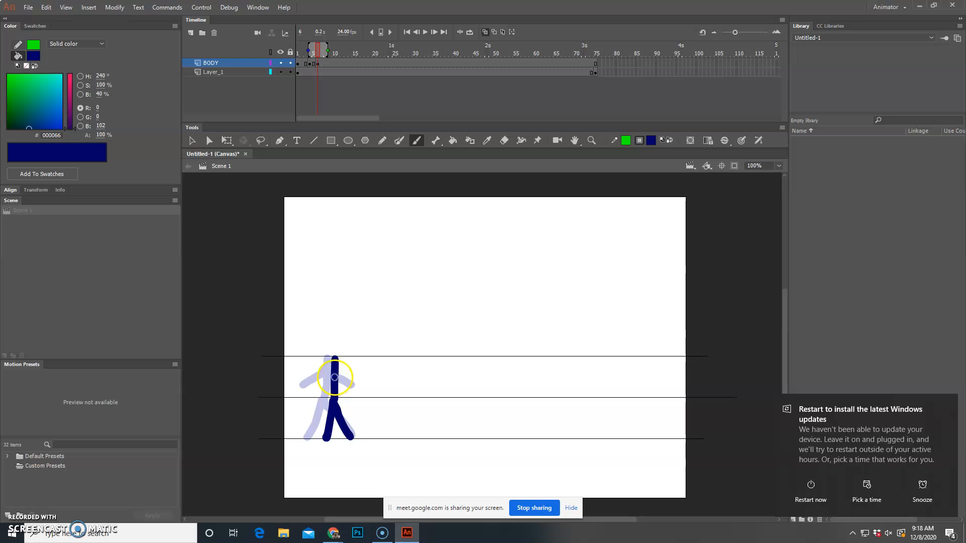
{"action": "mouse_move", "coordinate": [318, 404]}
{"action": "left_mouse_down"}
{"action": "mouse_move", "coordinate": [336, 379]}
{"action": "mouse_move", "coordinate": [354, 399]}
{"action": "left_mouse_up"}
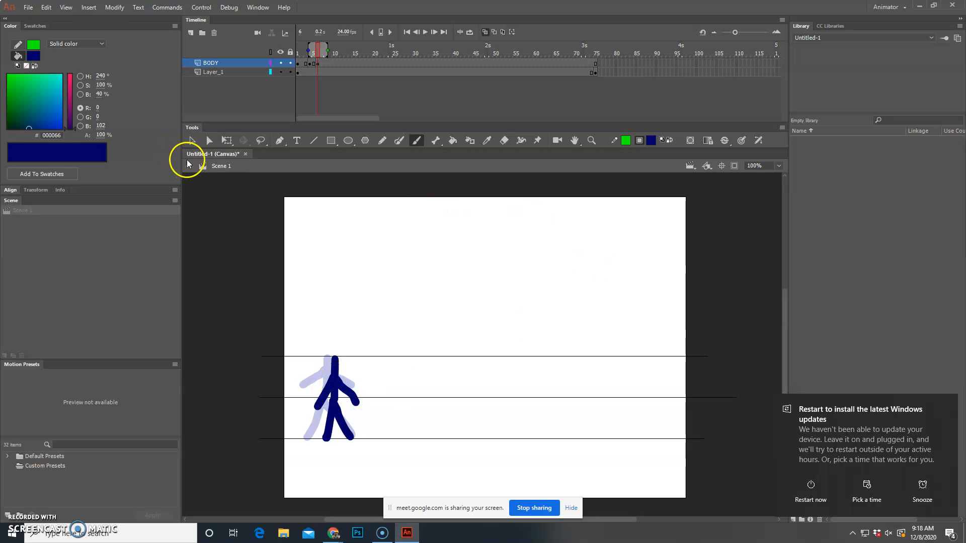
Step: Add a keyframe without the copied figure at frame 9 of BODY and paint the fourth pose with outstretched arms further right
{"action": "right_click", "coordinate": [327, 63]}
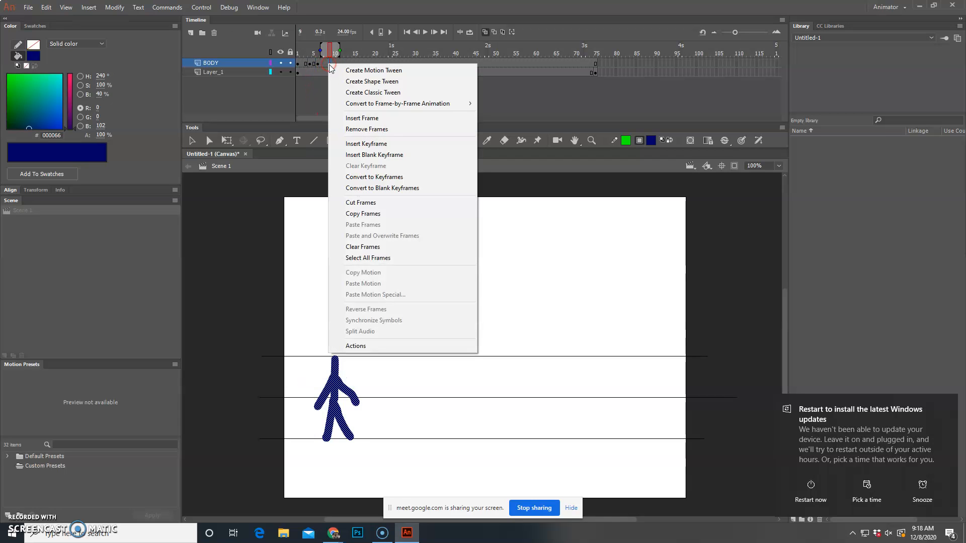
{"action": "left_click", "coordinate": [400, 144]}
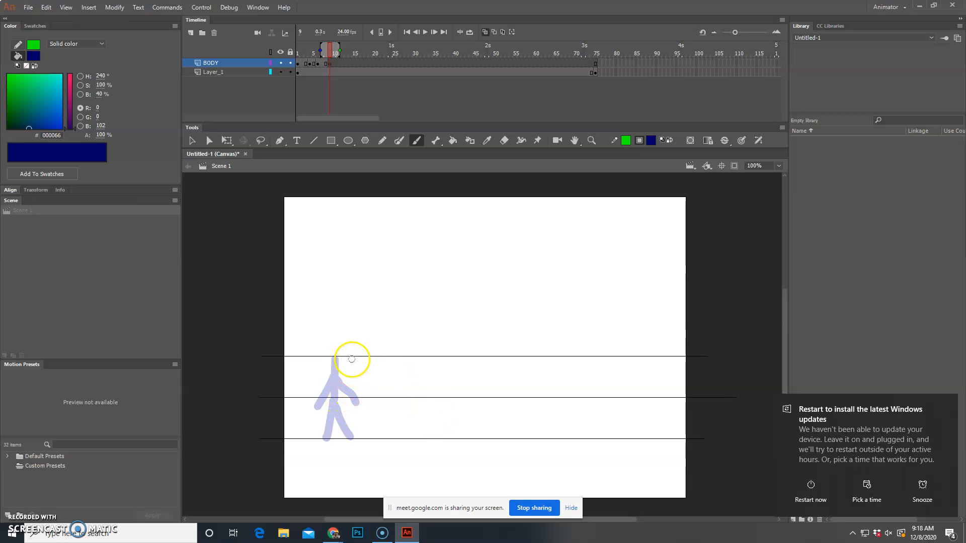
{"action": "mouse_move", "coordinate": [346, 360]}
{"action": "left_mouse_down"}
{"action": "mouse_move", "coordinate": [346, 398]}
{"action": "mouse_move", "coordinate": [336, 380]}
{"action": "mouse_move", "coordinate": [318, 378]}
{"action": "mouse_move", "coordinate": [373, 374]}
{"action": "mouse_move", "coordinate": [329, 438]}
{"action": "left_mouse_up"}
{"action": "left_click_drag", "start_coordinate": [346, 399], "coordinate": [362, 437]}
Step: Step through the BODY keyframes at frames 1, 4, 6 and 9 to compare the walking poses
{"action": "left_click", "coordinate": [298, 64]}
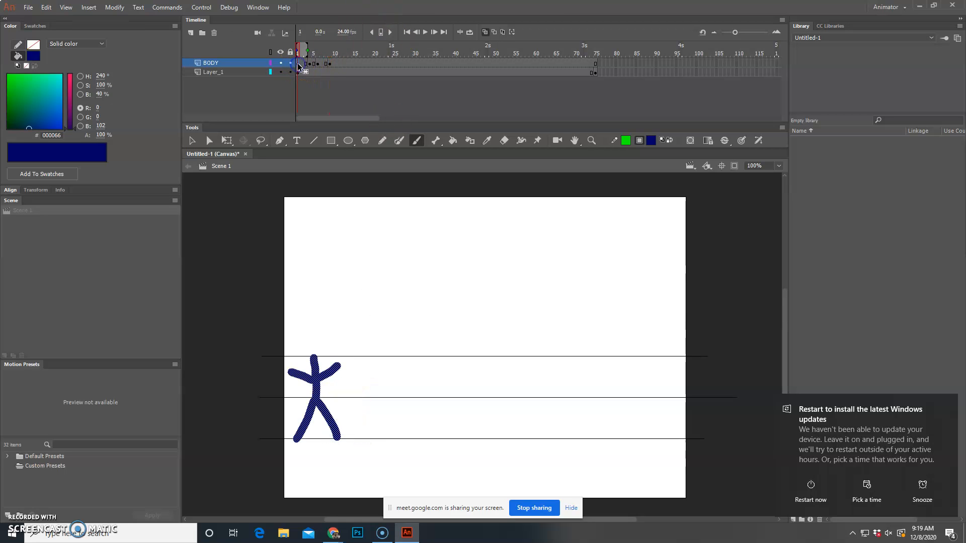
{"action": "left_click", "coordinate": [311, 65]}
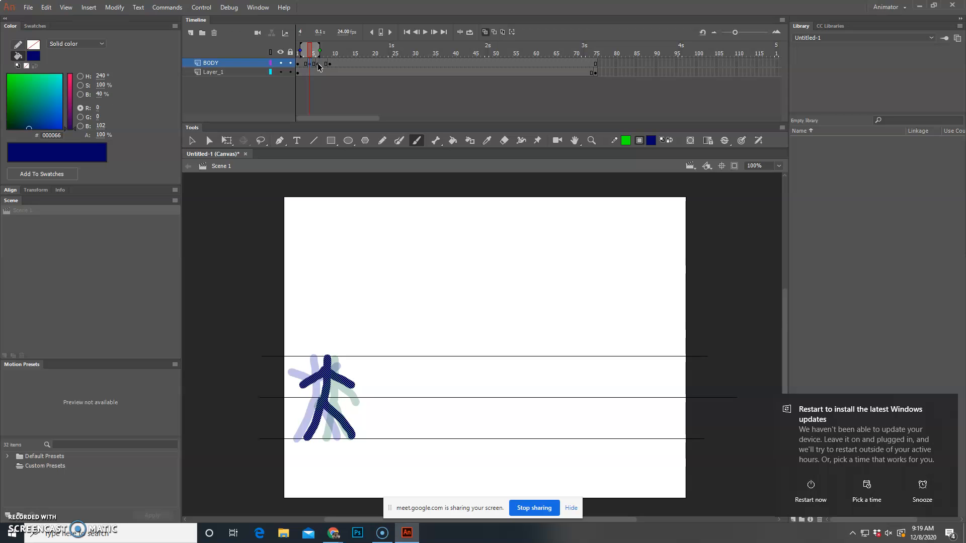
{"action": "left_click", "coordinate": [318, 64]}
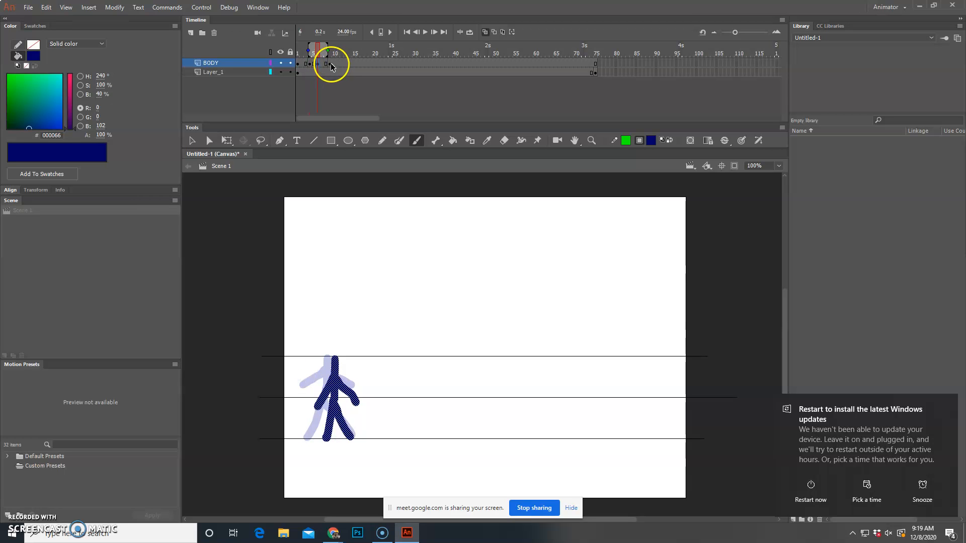
{"action": "left_click", "coordinate": [331, 64]}
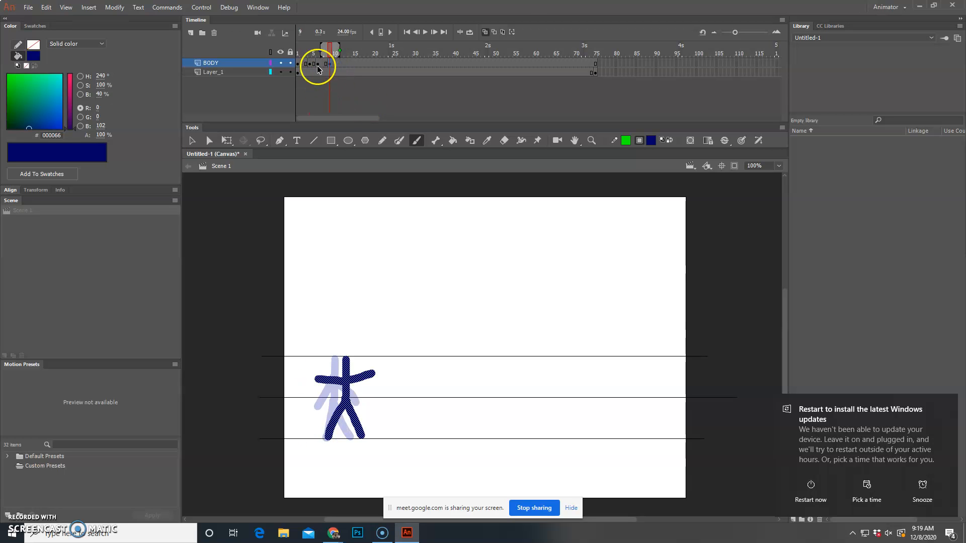
{"action": "left_click", "coordinate": [299, 65]}
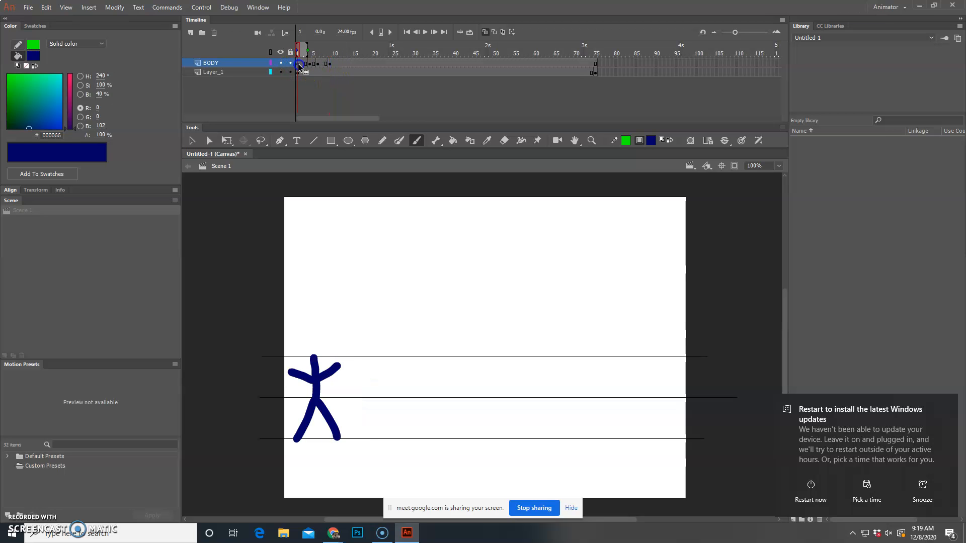
{"action": "left_click", "coordinate": [318, 64]}
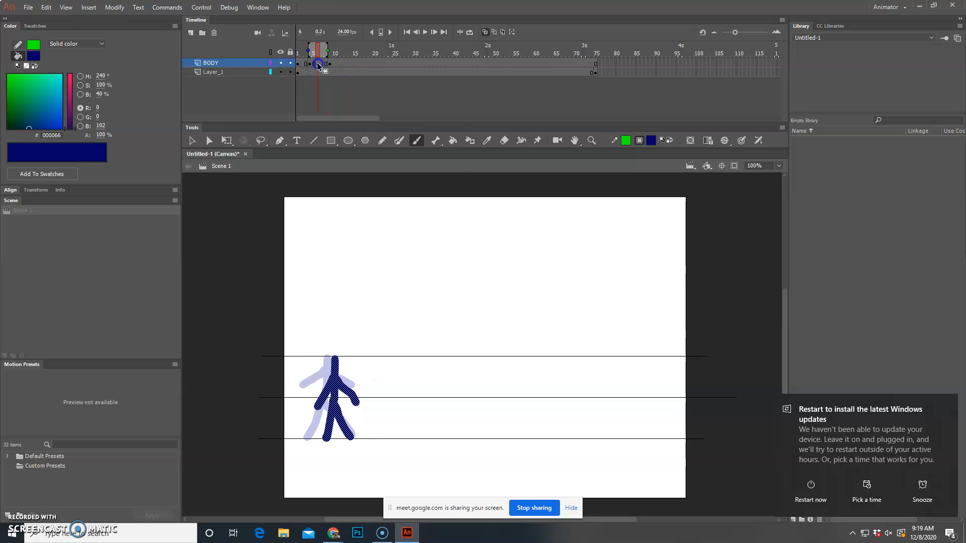
Step: Copy the frame 6 pose of BODY as a frame and insert a blank keyframe at frame 12
{"action": "right_click", "coordinate": [318, 64]}
{"action": "left_click", "coordinate": [367, 213]}
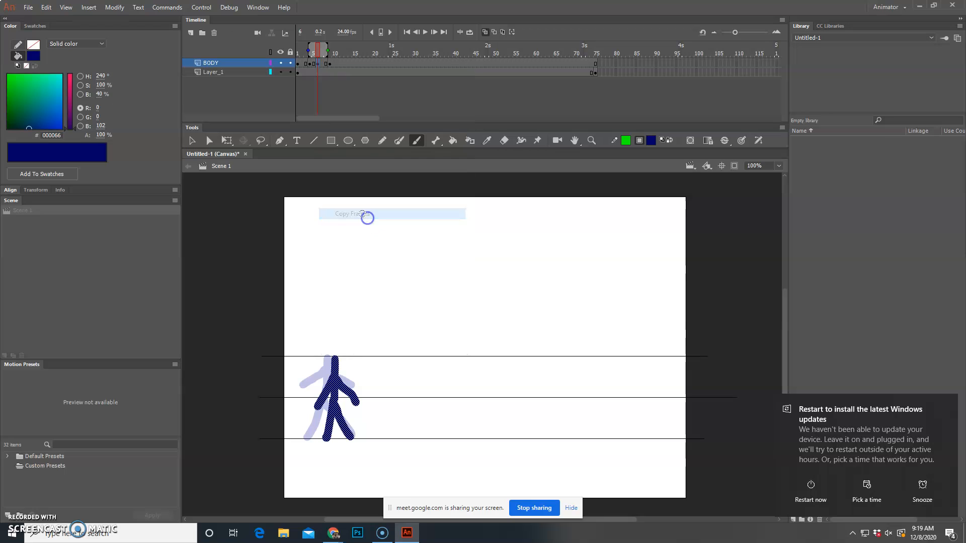
{"action": "left_click", "coordinate": [343, 64]}
{"action": "right_click", "coordinate": [343, 65]}
{"action": "left_click", "coordinate": [387, 154]}
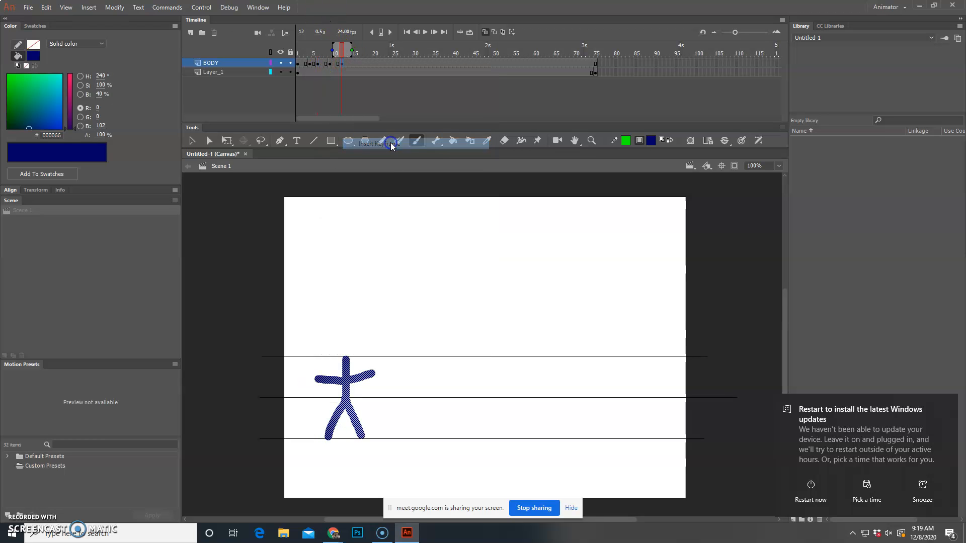
Step: Try to paste the copied figure into the center of the stage at frame 12, and undo the paste
{"action": "left_click", "coordinate": [46, 7]}
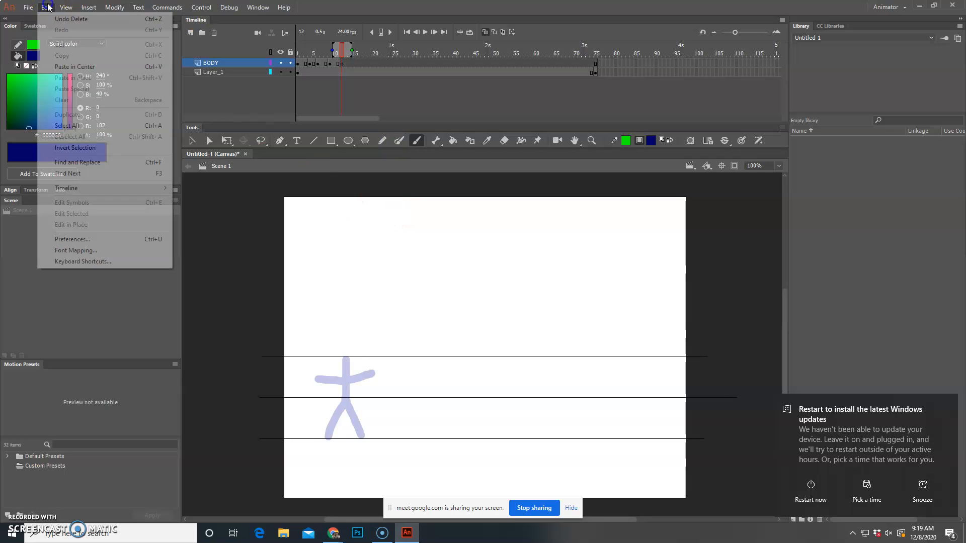
{"action": "right_click", "coordinate": [334, 316]}
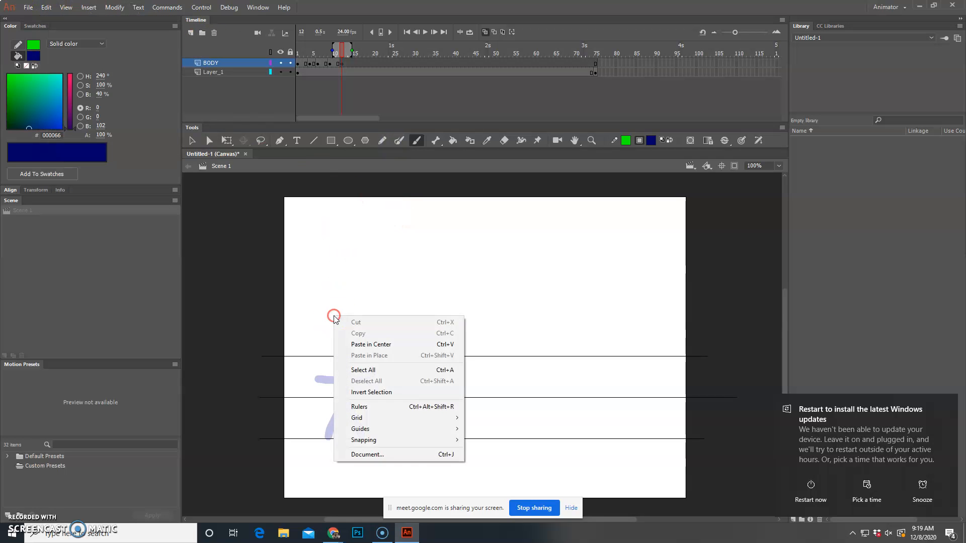
{"action": "left_click", "coordinate": [375, 344]}
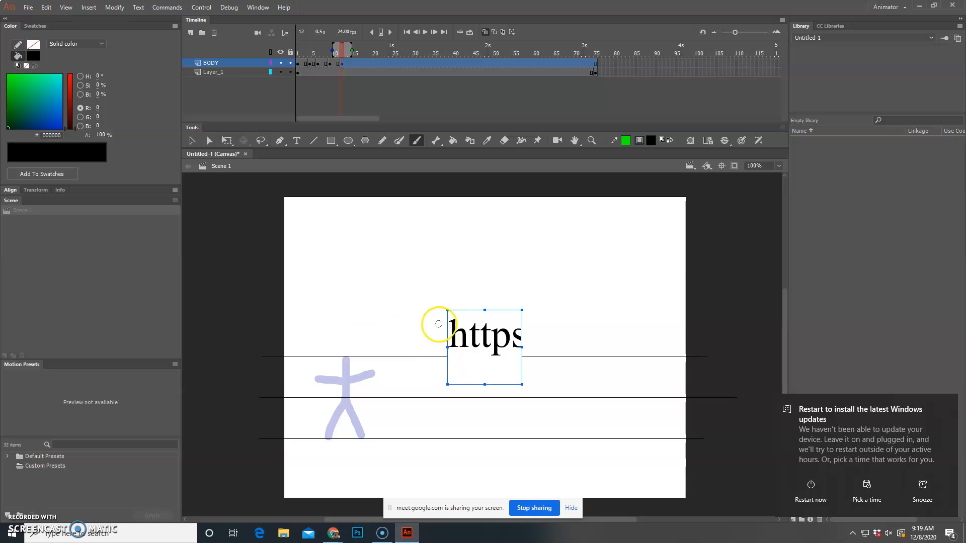
{"action": "key", "text": "ctrl+z"}
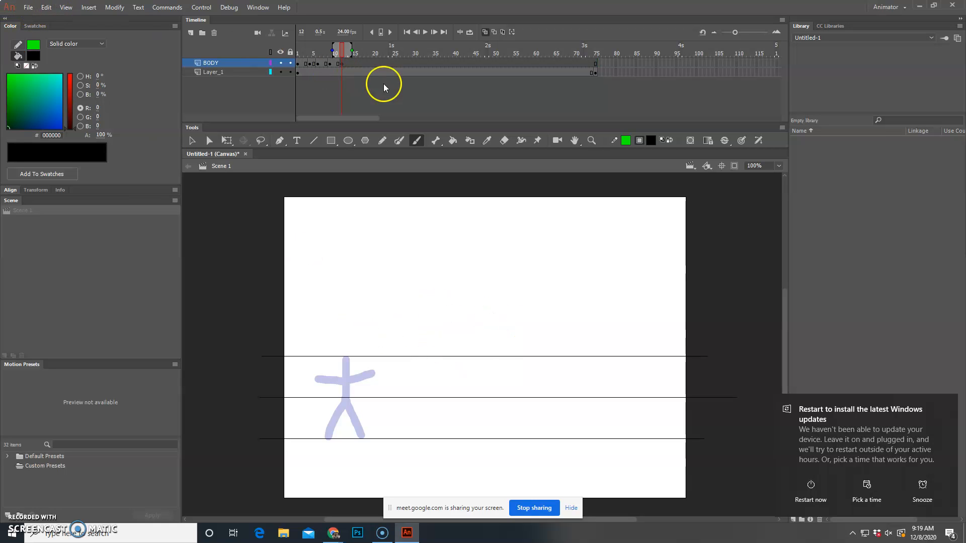
Step: Paste the copied frame at frame 12 of BODY and move its figure slightly right of the frame 9 pose
{"action": "right_click", "coordinate": [342, 64]}
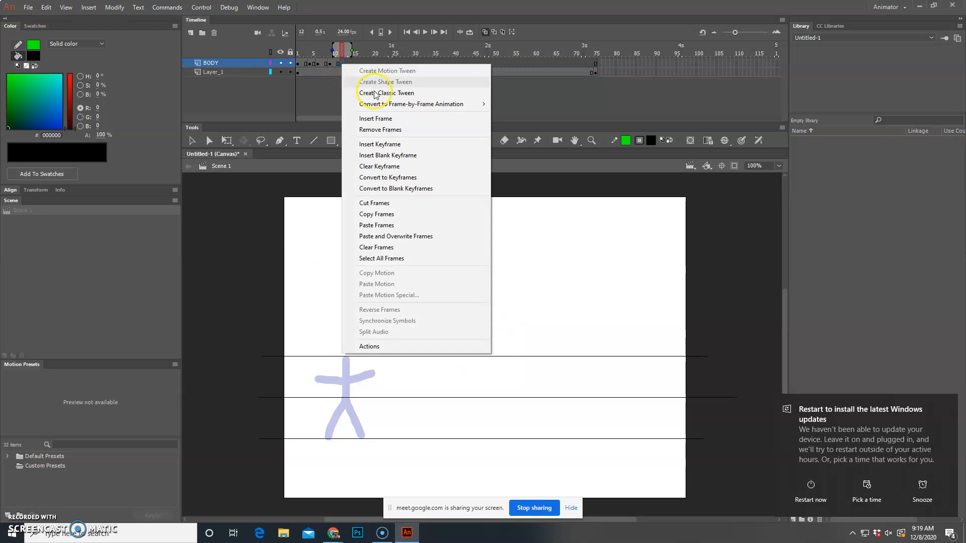
{"action": "left_click", "coordinate": [402, 224]}
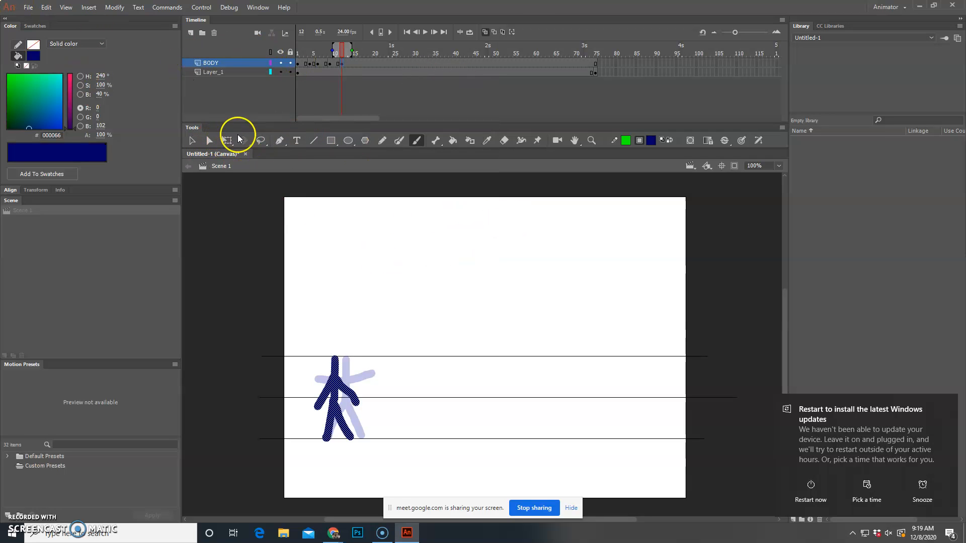
{"action": "left_click", "coordinate": [191, 141]}
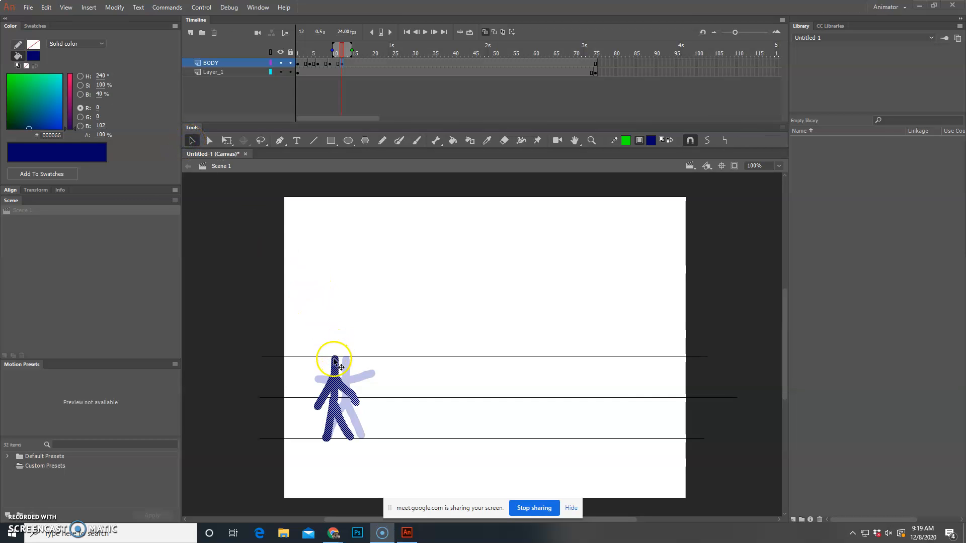
{"action": "mouse_move", "coordinate": [340, 372]}
{"action": "left_mouse_down"}
{"action": "mouse_move", "coordinate": [359, 374]}
{"action": "mouse_move", "coordinate": [354, 366]}
{"action": "left_mouse_up"}
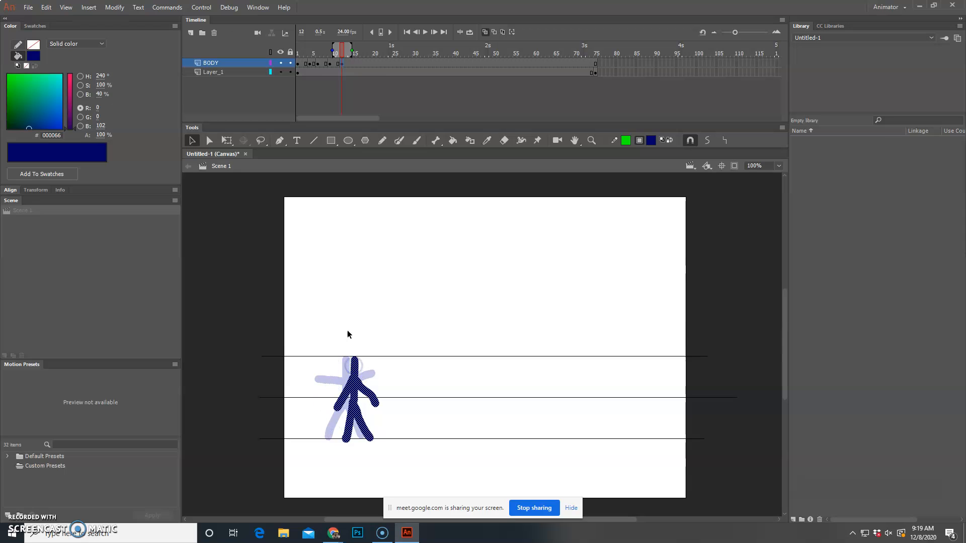
Step: Try to copy the stick figure shown at frame 5 of BODY
{"action": "left_click", "coordinate": [330, 64]}
{"action": "left_click", "coordinate": [315, 64]}
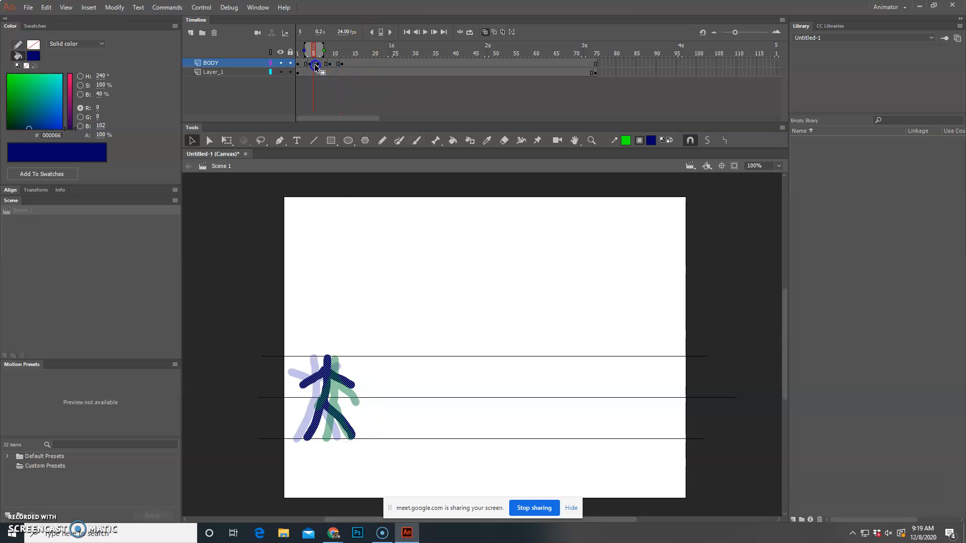
{"action": "right_click", "coordinate": [327, 381]}
{"action": "left_click", "coordinate": [371, 174]}
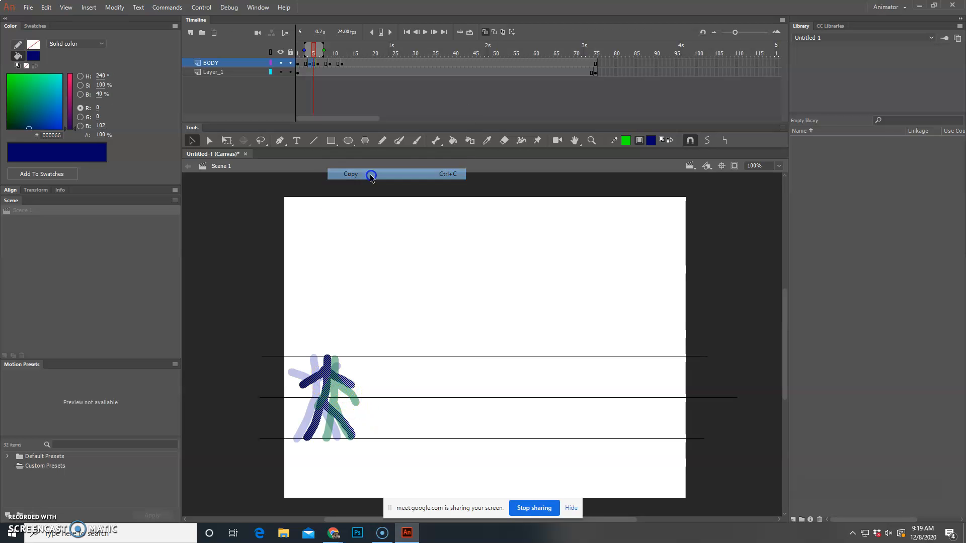
Step: Insert a blank keyframe at frame 14 of BODY, paste the copied frame there and move its figure right of the frame 12 pose
{"action": "right_click", "coordinate": [351, 63]}
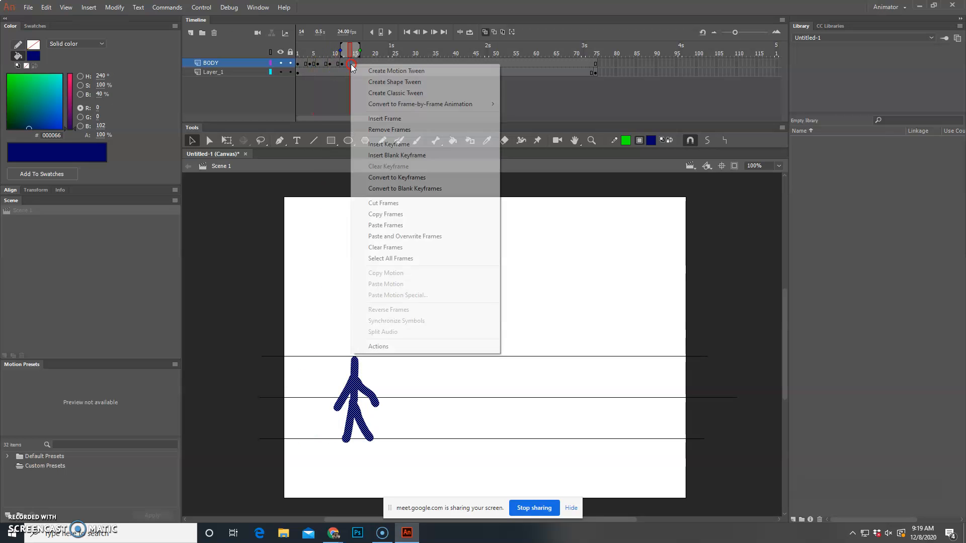
{"action": "left_click", "coordinate": [411, 151]}
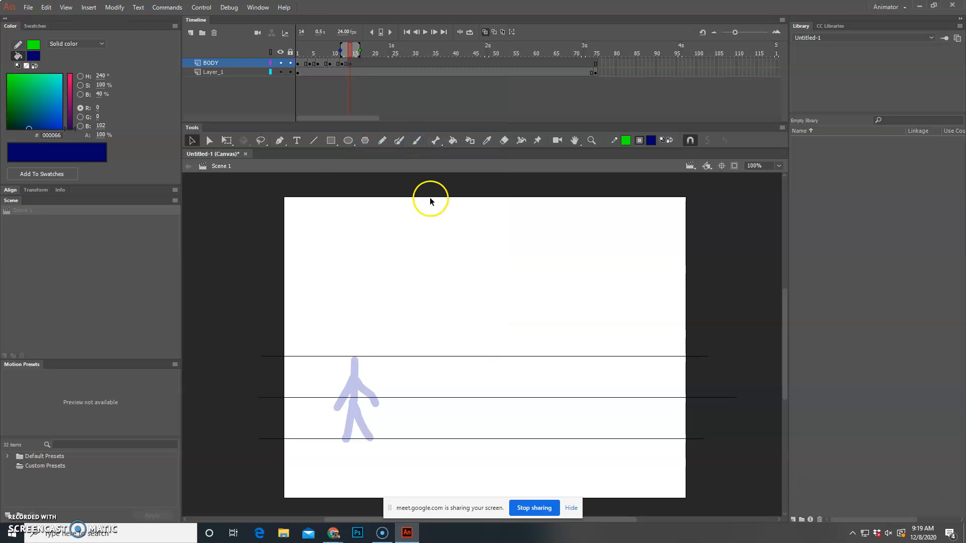
{"action": "right_click", "coordinate": [350, 65]}
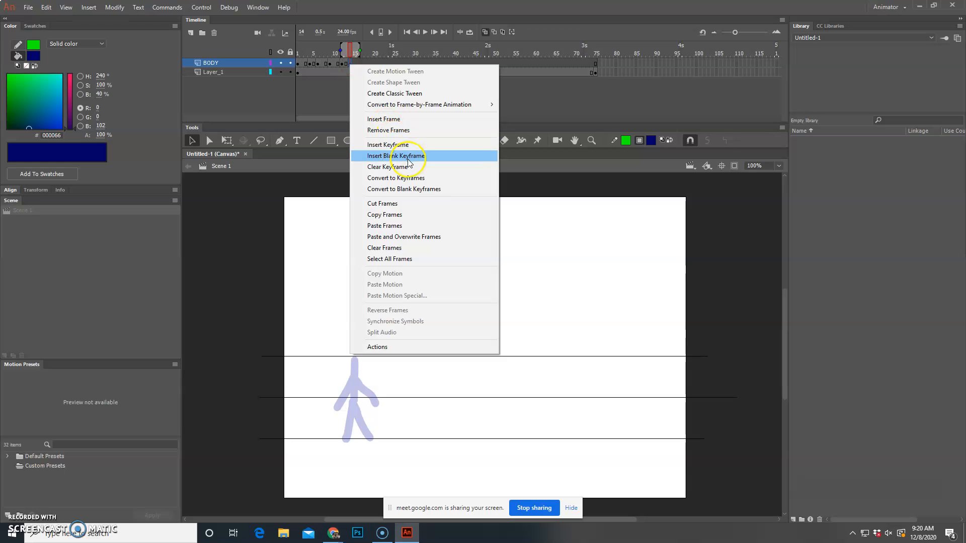
{"action": "left_click", "coordinate": [414, 226]}
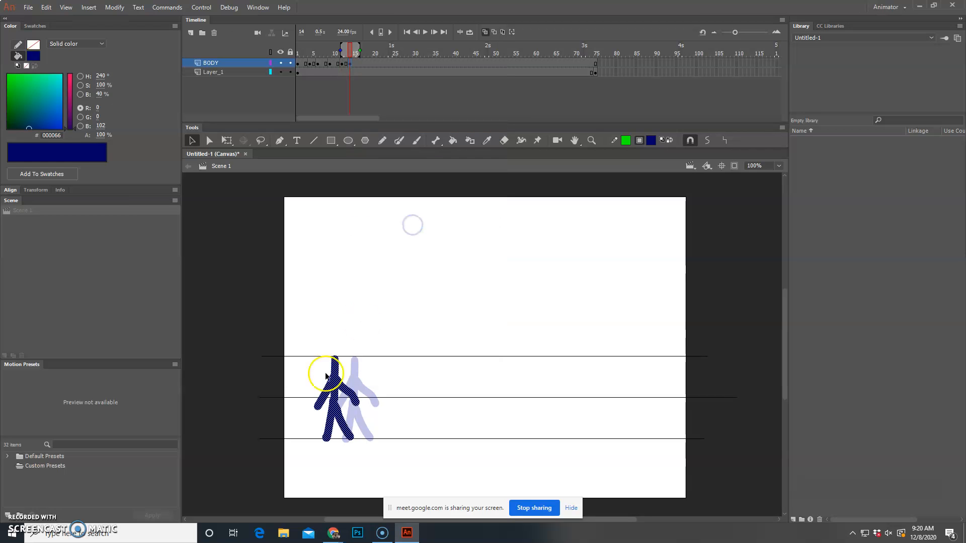
{"action": "left_click_drag", "start_coordinate": [338, 381], "coordinate": [366, 381]}
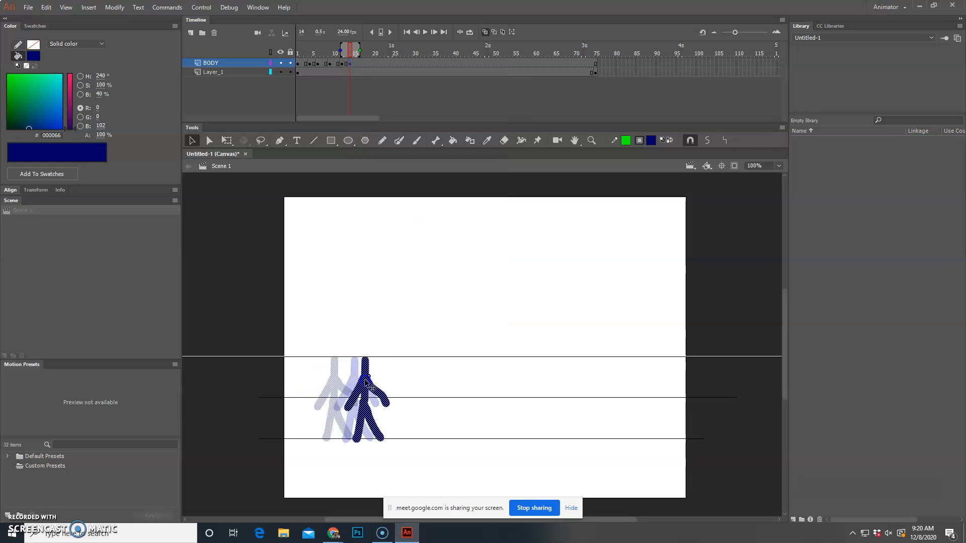
Step: Step through the BODY keyframes at frames 1, 4, 6, 9, 12 and 14 to check the sequence of poses
{"action": "left_click", "coordinate": [298, 63]}
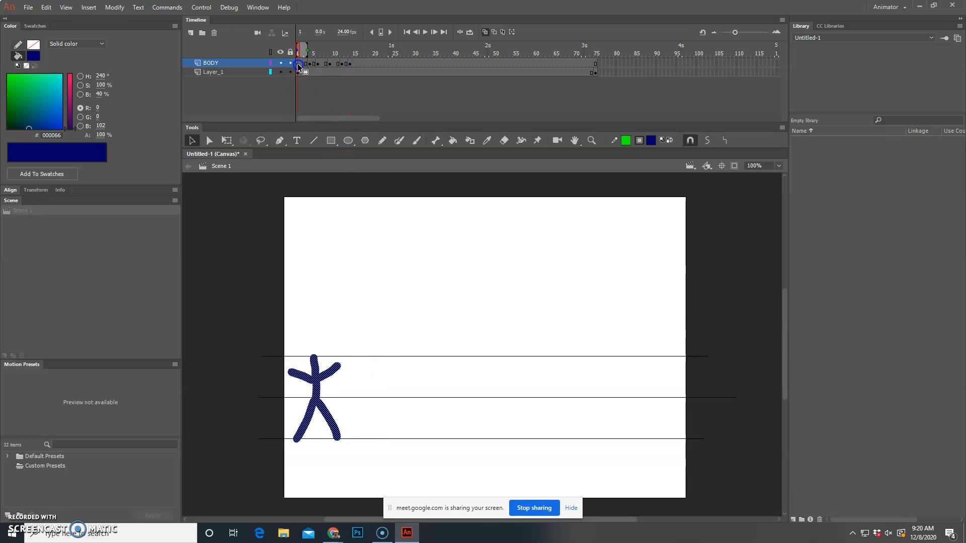
{"action": "left_click_drag", "start_coordinate": [308, 66], "coordinate": [314, 68]}
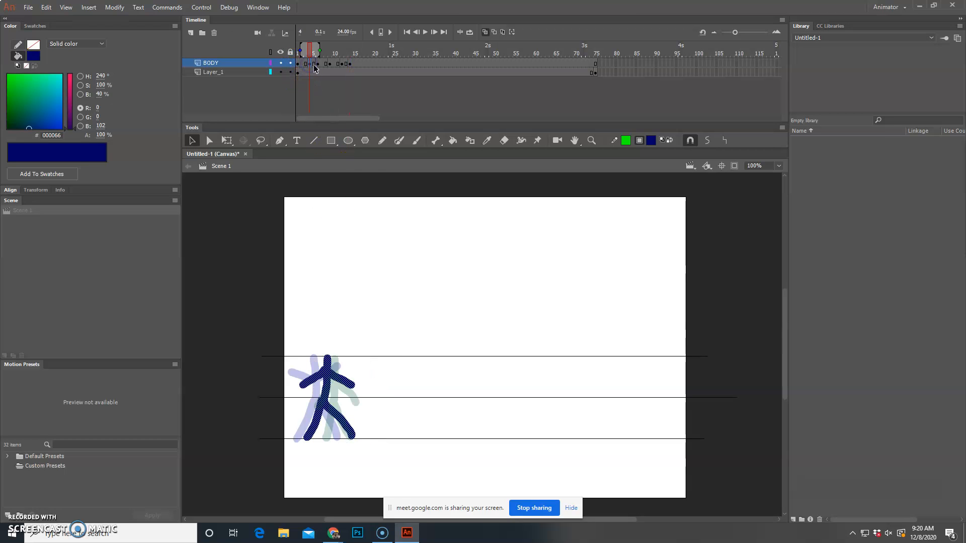
{"action": "left_click", "coordinate": [318, 65]}
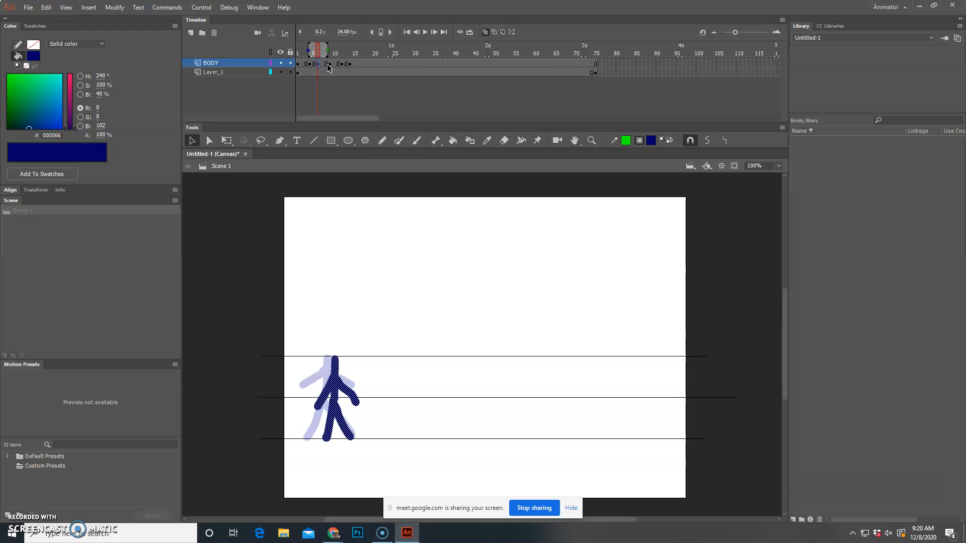
{"action": "left_click", "coordinate": [330, 65]}
{"action": "left_click", "coordinate": [345, 66]}
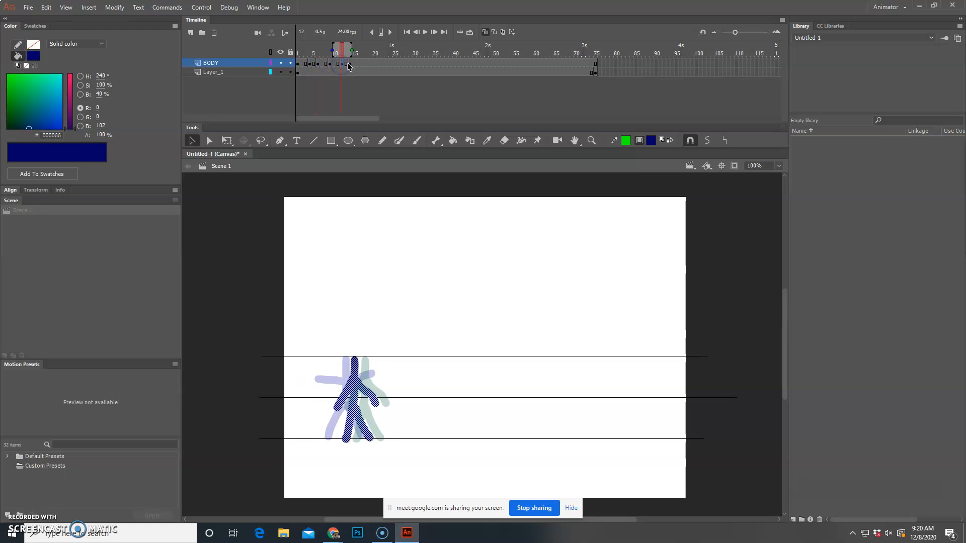
{"action": "left_click", "coordinate": [348, 65]}
Step: Create motion tweens on the BODY spans starting at frames 1 and 4, converting their figures to symbols
{"action": "right_click", "coordinate": [303, 66]}
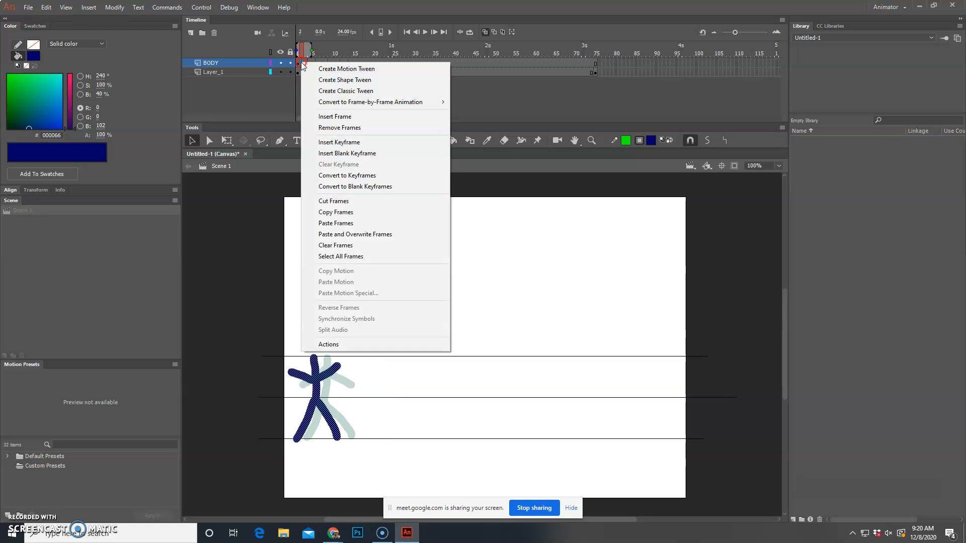
{"action": "left_click", "coordinate": [376, 71]}
{"action": "left_click", "coordinate": [529, 287]}
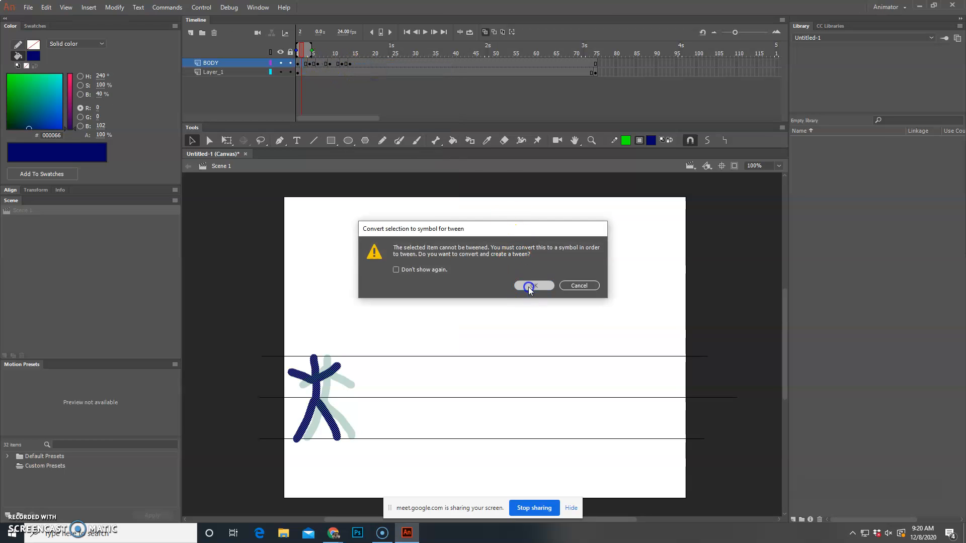
{"action": "right_click", "coordinate": [311, 64]}
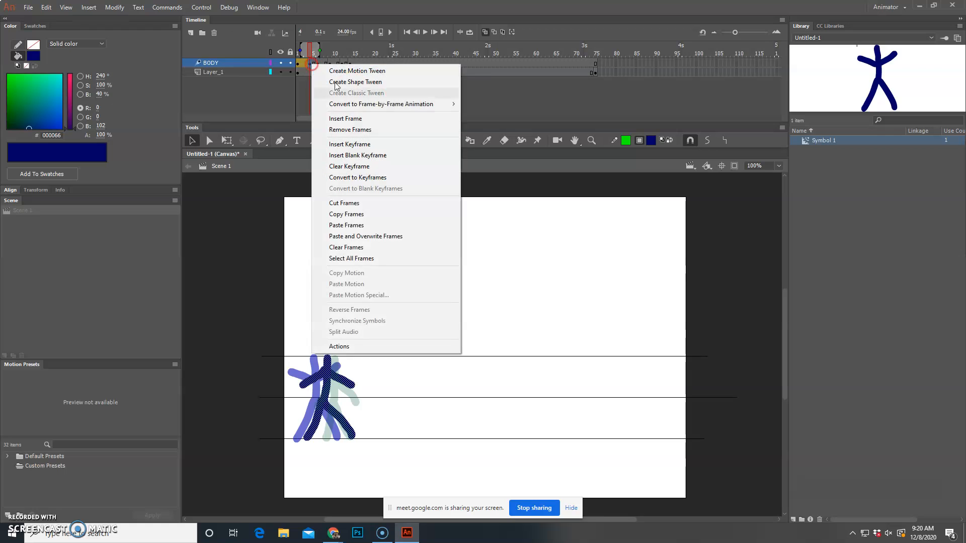
{"action": "left_click", "coordinate": [385, 70]}
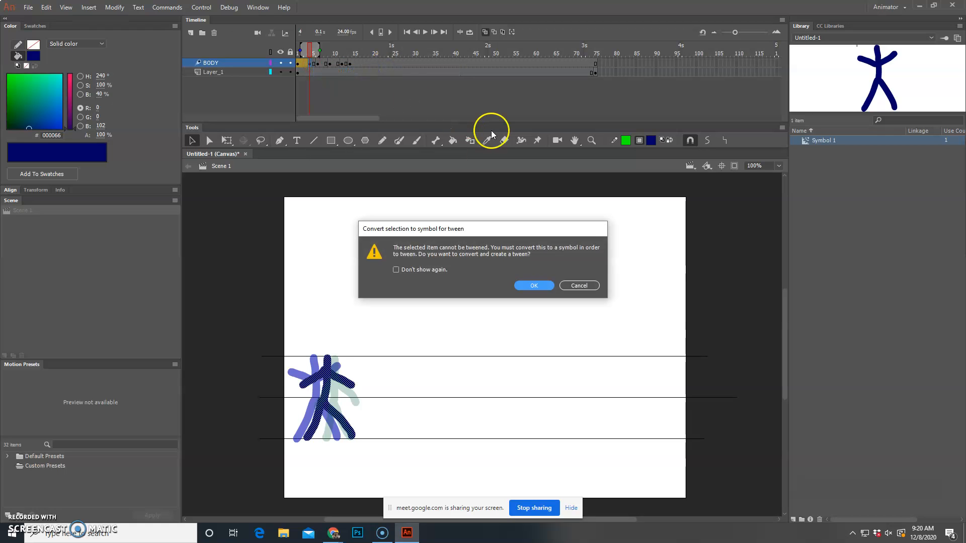
{"action": "key", "text": "Return"}
Step: Add motion tweens to the BODY spans starting at frames 6 and 9, accepting the conversion to symbols
{"action": "left_click", "coordinate": [322, 63]}
{"action": "right_click", "coordinate": [323, 63]}
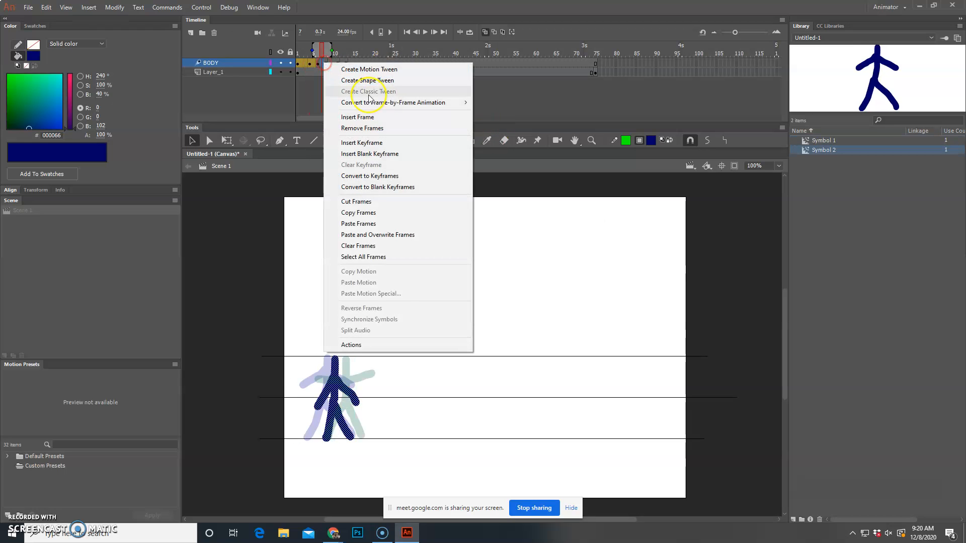
{"action": "left_click", "coordinate": [383, 68]}
{"action": "key", "text": "Return"}
{"action": "left_click", "coordinate": [334, 63]}
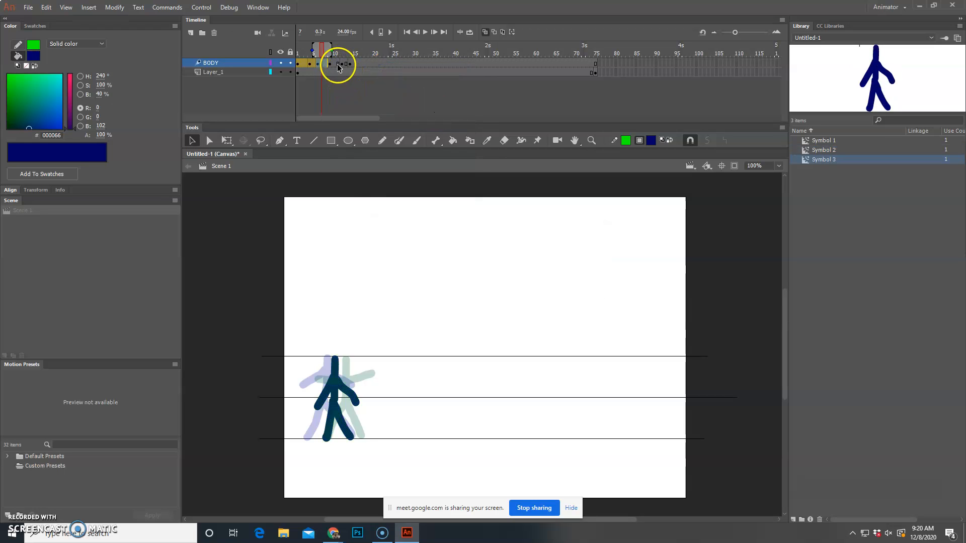
{"action": "right_click", "coordinate": [334, 63]}
{"action": "left_click", "coordinate": [377, 70]}
{"action": "key", "text": "Return"}
Step: Create a motion tween on the BODY span starting at frame 12, converting its figure to a symbol
{"action": "left_click", "coordinate": [343, 63]}
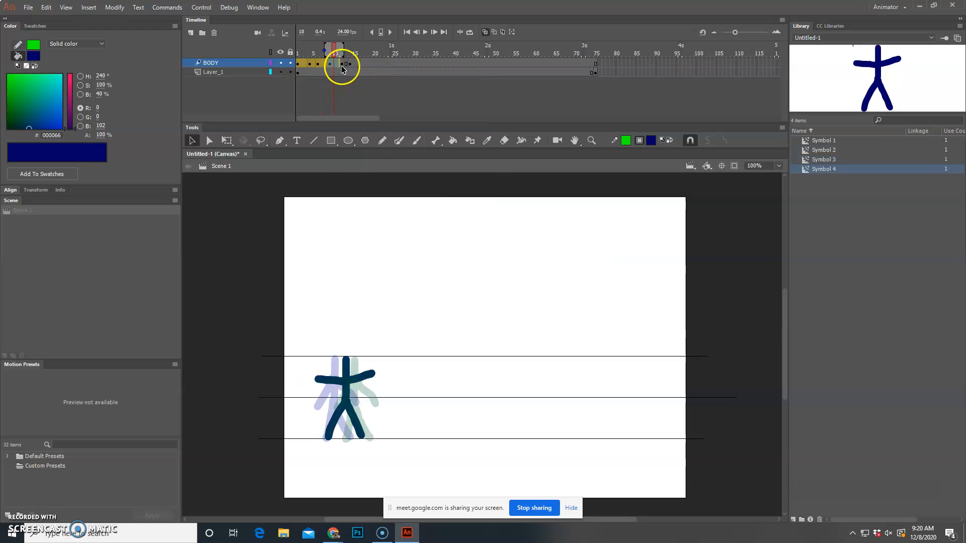
{"action": "right_click", "coordinate": [345, 65]}
{"action": "left_click", "coordinate": [373, 73]}
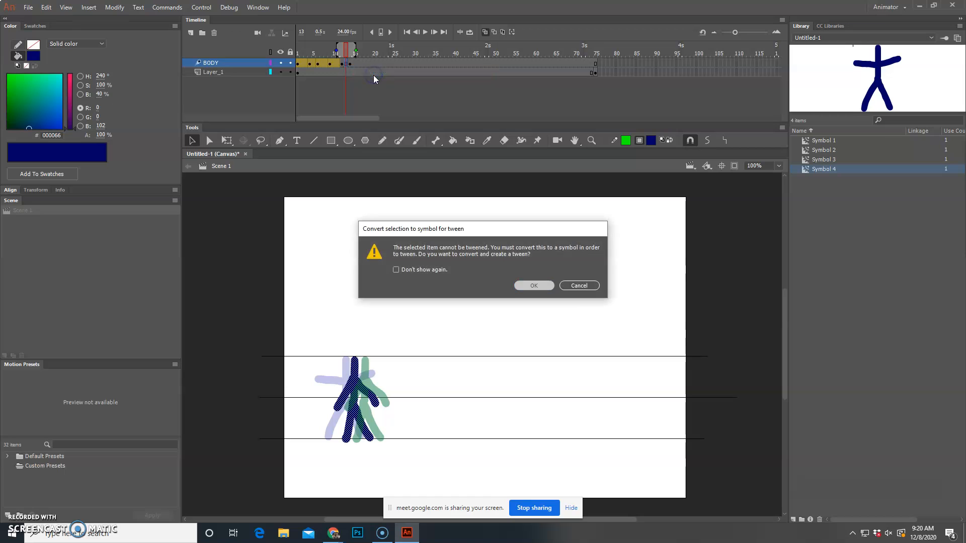
{"action": "key", "text": "Return"}
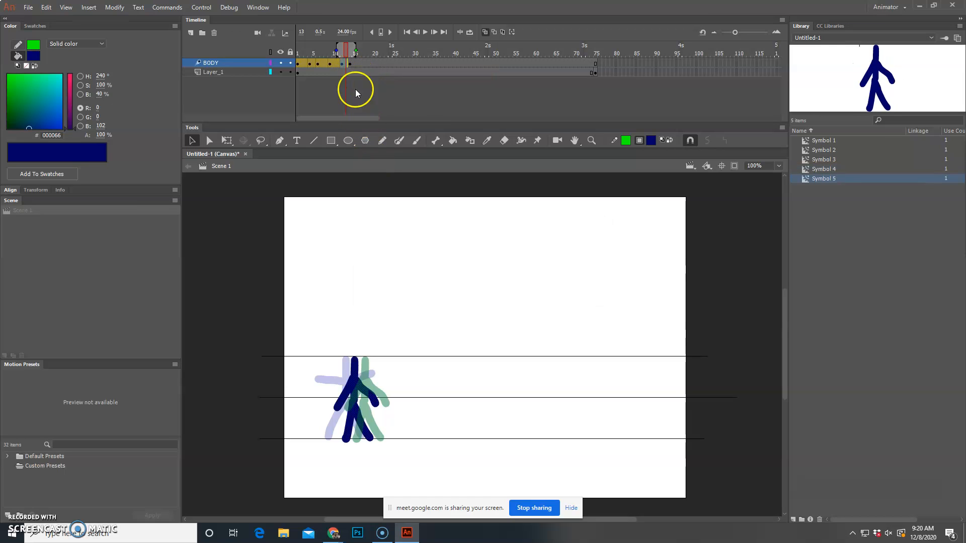
Step: Return the playhead to frame 1 and play the walk animation to review it
{"action": "left_click_drag", "start_coordinate": [347, 49], "coordinate": [285, 51]}
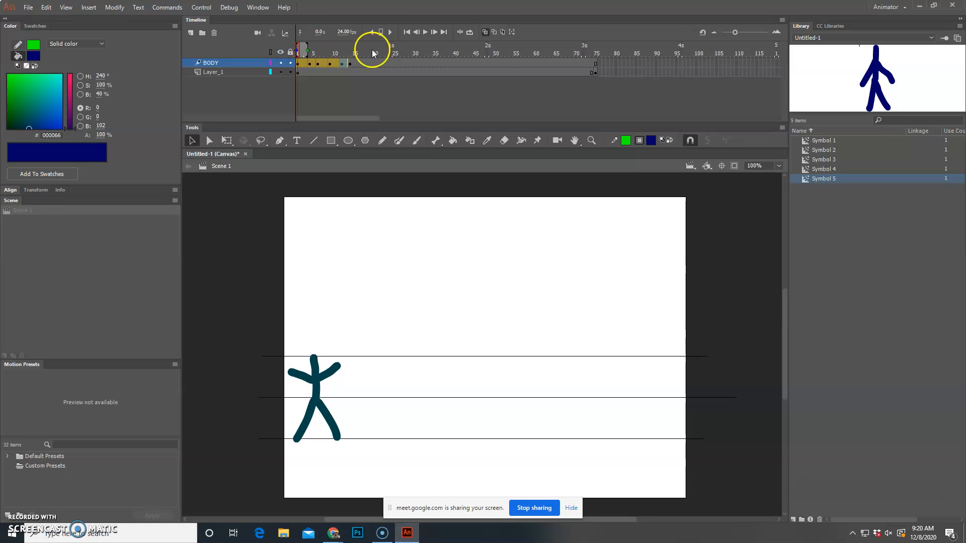
{"action": "left_click", "coordinate": [425, 31]}
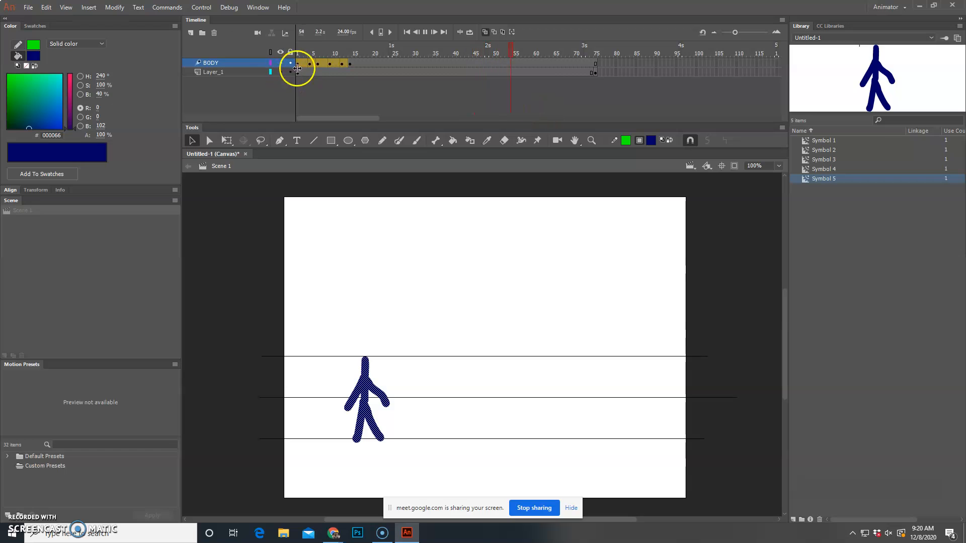
{"action": "left_click", "coordinate": [319, 64]}
{"action": "left_click", "coordinate": [324, 65]}
Step: Try to retime the walk by moving the last BODY keyframe to frame 20 and the frame 12 keyframe to frame 16
{"action": "left_click_drag", "start_coordinate": [351, 65], "coordinate": [379, 65]}
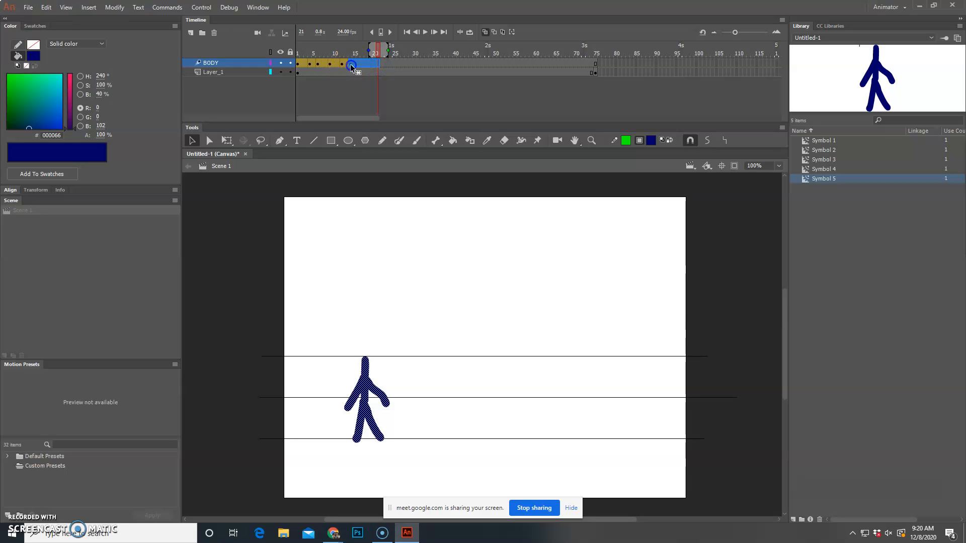
{"action": "left_click", "coordinate": [373, 66]}
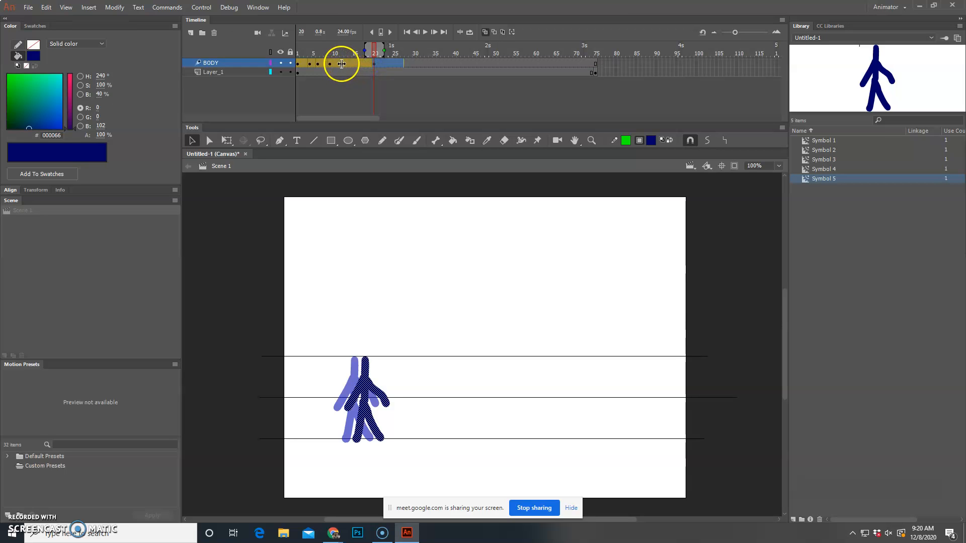
{"action": "left_click_drag", "start_coordinate": [342, 63], "coordinate": [363, 67]}
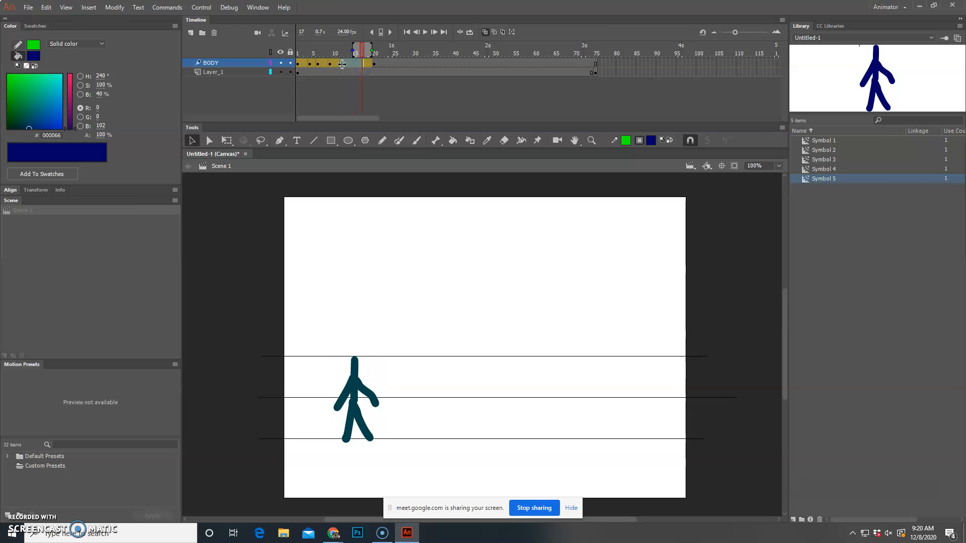
{"action": "left_click", "coordinate": [343, 65]}
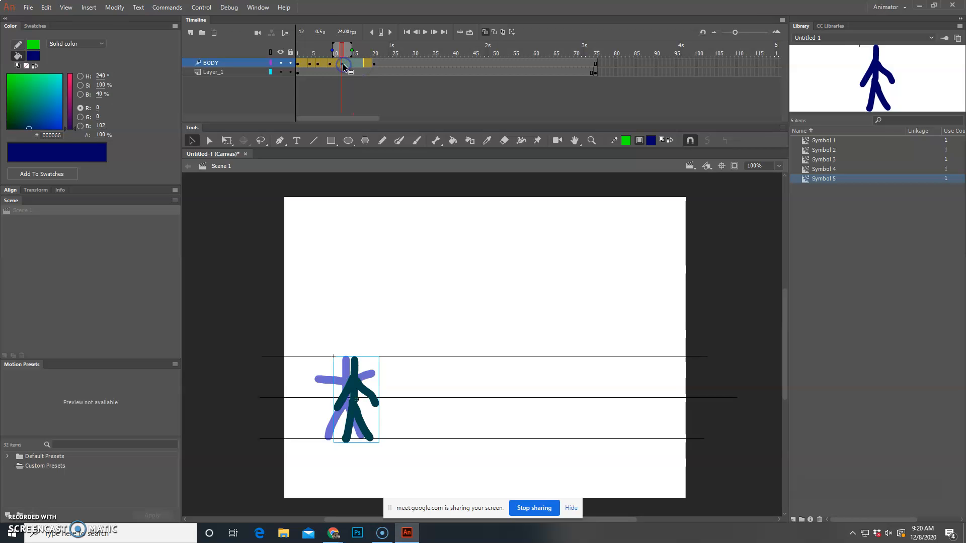
{"action": "left_click_drag", "start_coordinate": [356, 65], "coordinate": [357, 65]}
{"action": "left_click", "coordinate": [386, 92]}
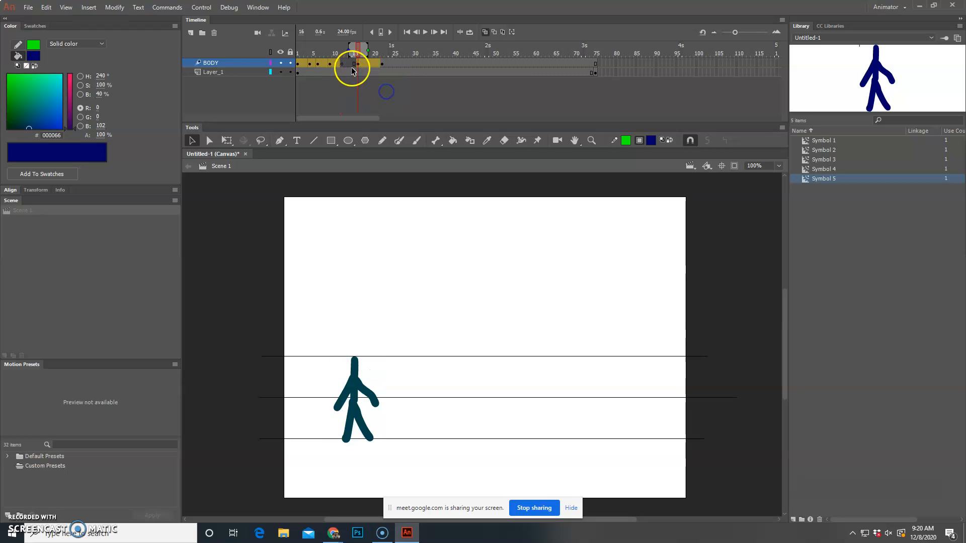
Step: Undo all the recent keyframe moves on the BODY layer
{"action": "left_click", "coordinate": [25, 8]}
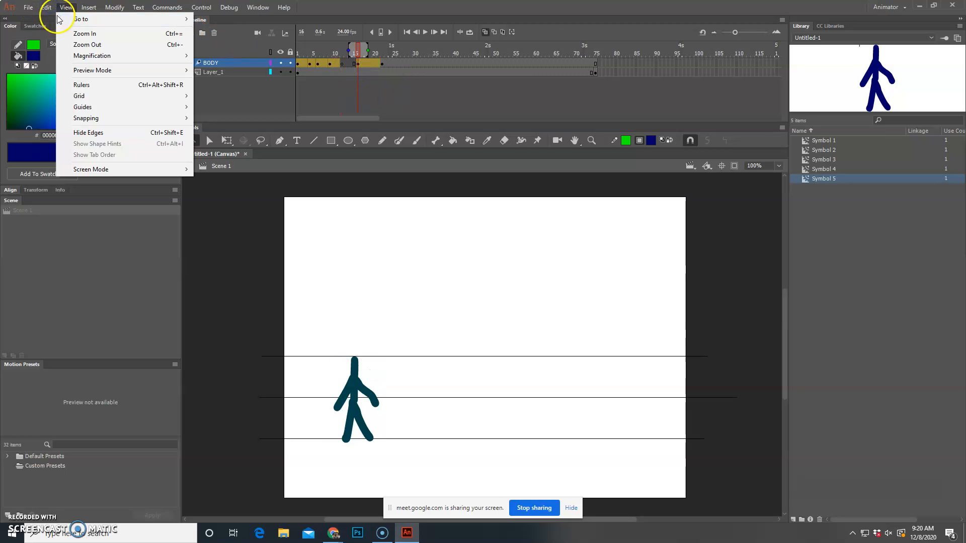
{"action": "left_click", "coordinate": [50, 20]}
{"action": "left_click", "coordinate": [44, 7]}
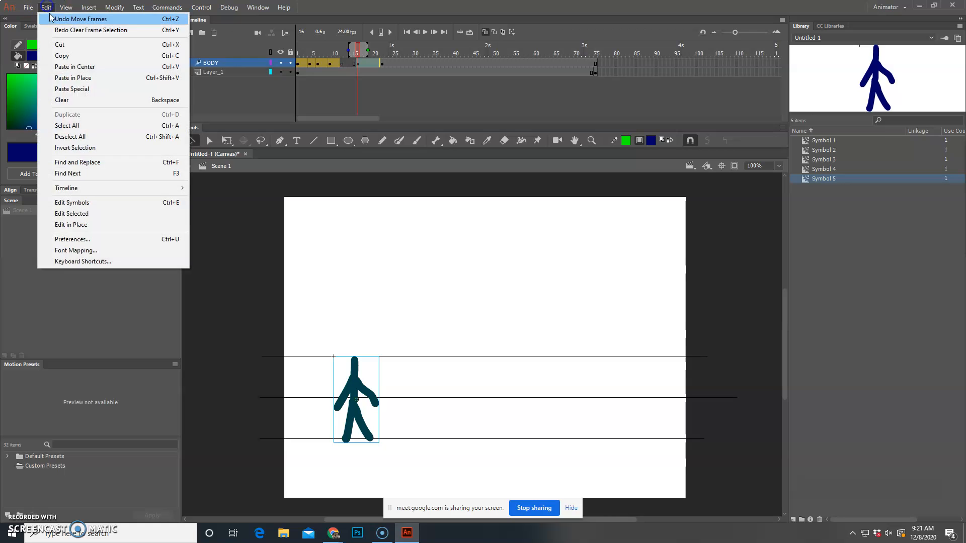
{"action": "left_click", "coordinate": [56, 16]}
{"action": "left_click", "coordinate": [428, 100]}
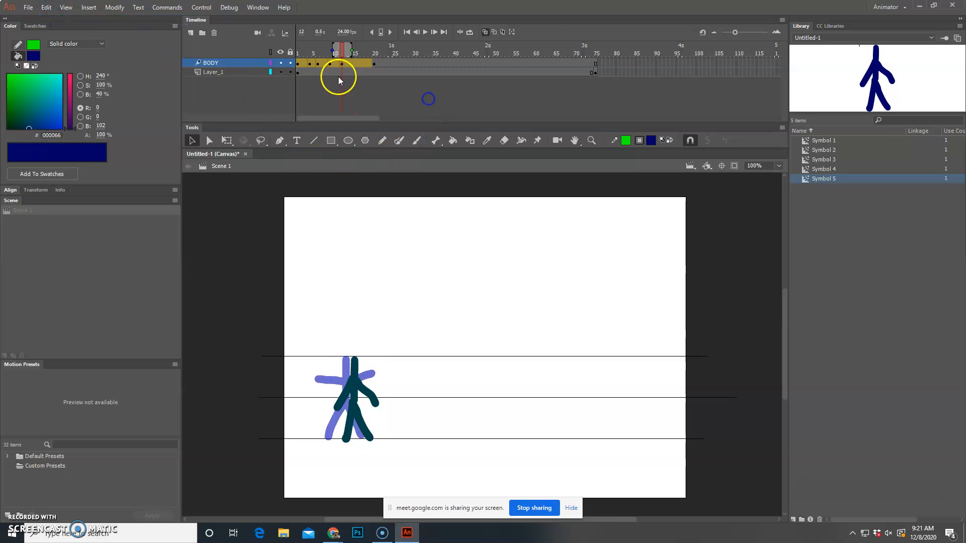
{"action": "left_click", "coordinate": [29, 7]}
{"action": "left_click", "coordinate": [81, 18]}
{"action": "left_click", "coordinate": [47, 8]}
{"action": "left_click", "coordinate": [55, 19]}
{"action": "left_click", "coordinate": [46, 8]}
{"action": "left_click", "coordinate": [55, 18]}
{"action": "left_click", "coordinate": [46, 8]}
{"action": "left_click", "coordinate": [55, 19]}
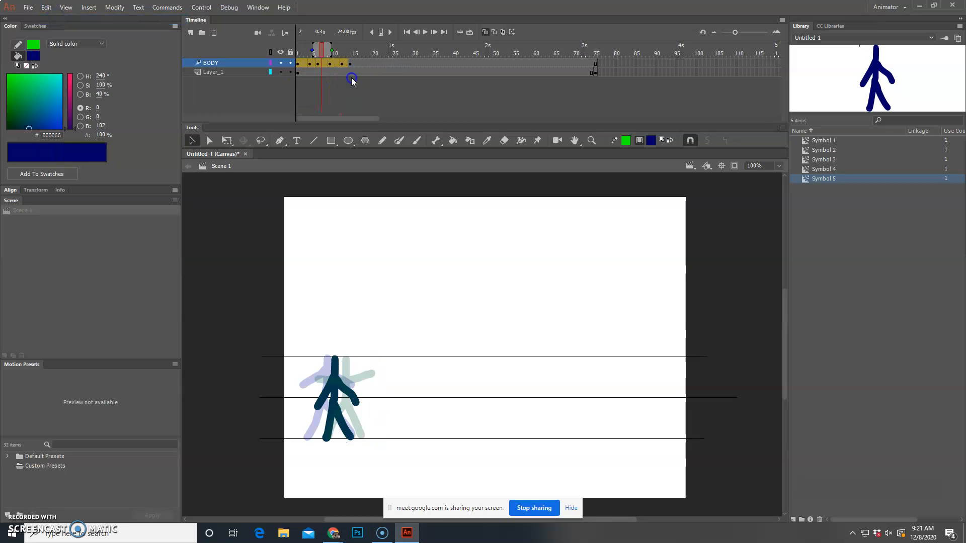
{"action": "left_click", "coordinate": [299, 66]}
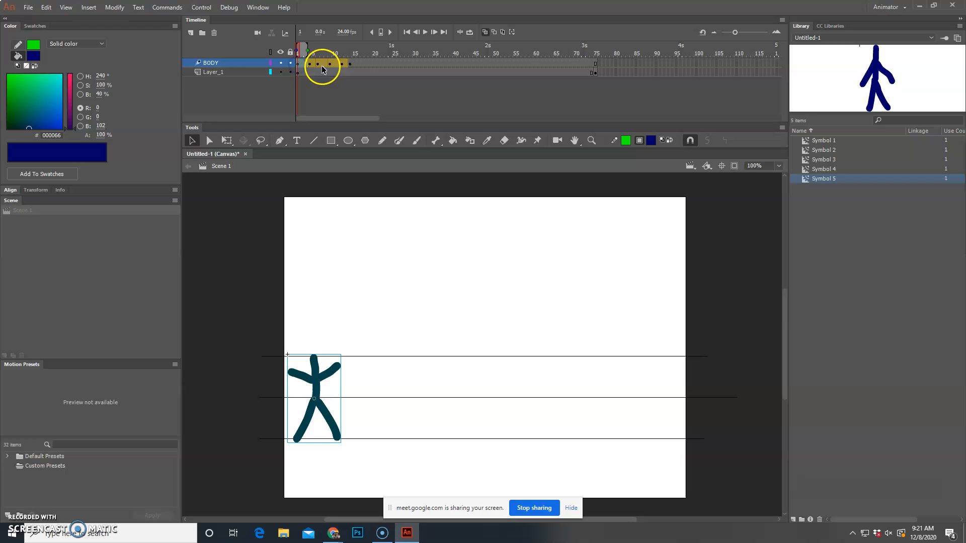
{"action": "left_click", "coordinate": [350, 64]}
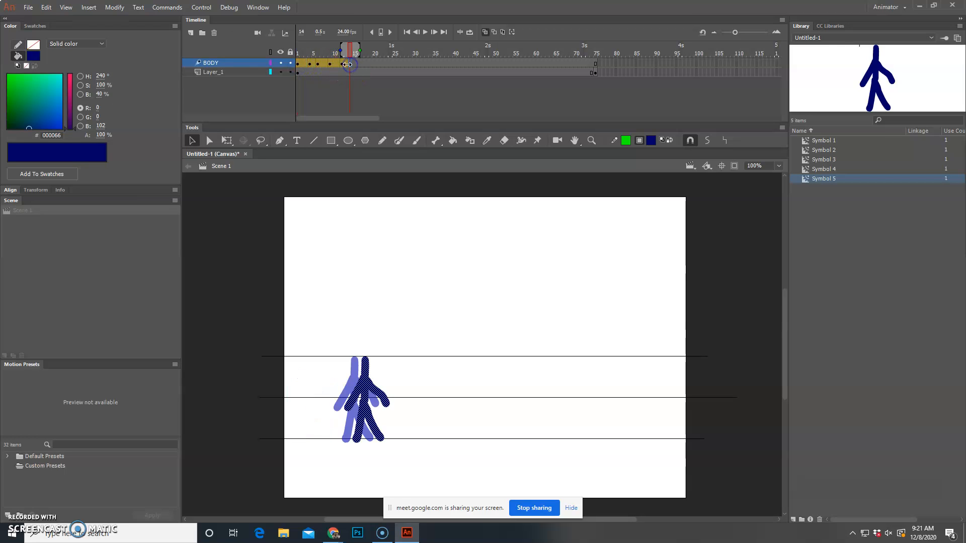
{"action": "right_click", "coordinate": [302, 67]}
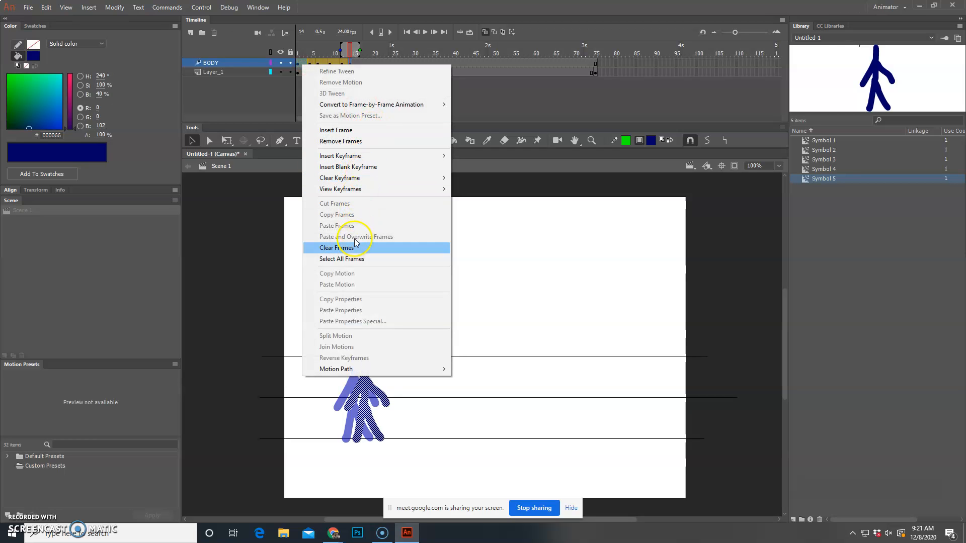
{"action": "left_click_drag", "start_coordinate": [302, 65], "coordinate": [312, 66]}
{"action": "right_click", "coordinate": [312, 67]}
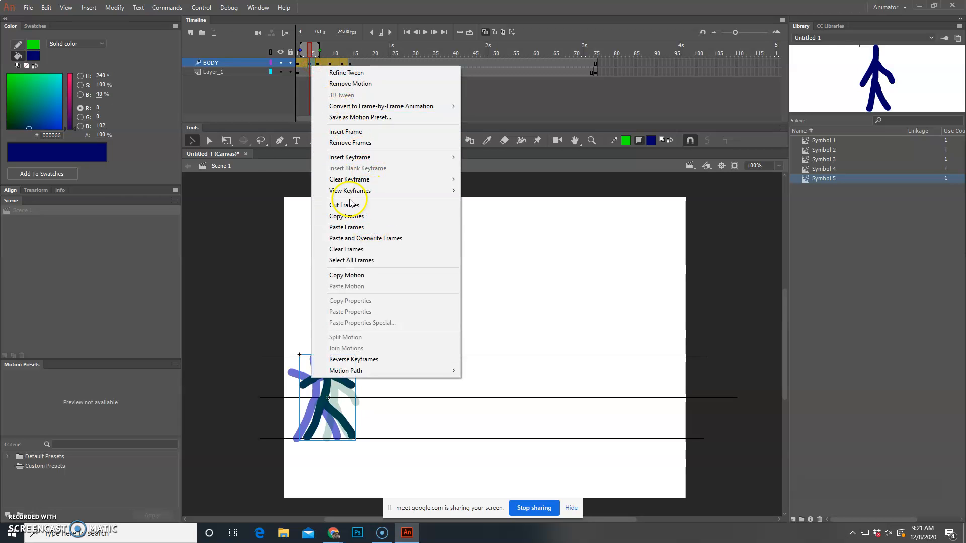
{"action": "left_click", "coordinate": [251, 219]}
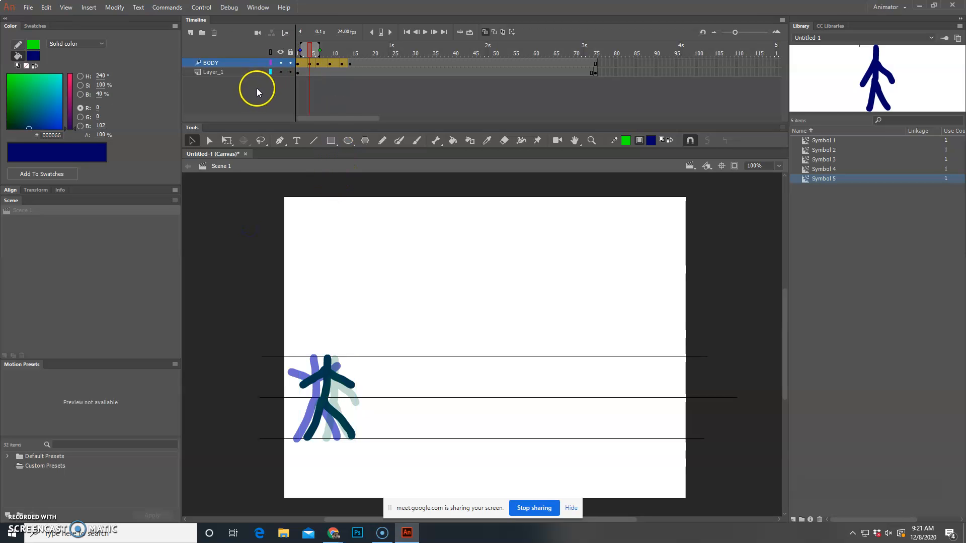
Step: Add a new layer above BODY and name it HEad
{"action": "left_click", "coordinate": [298, 65]}
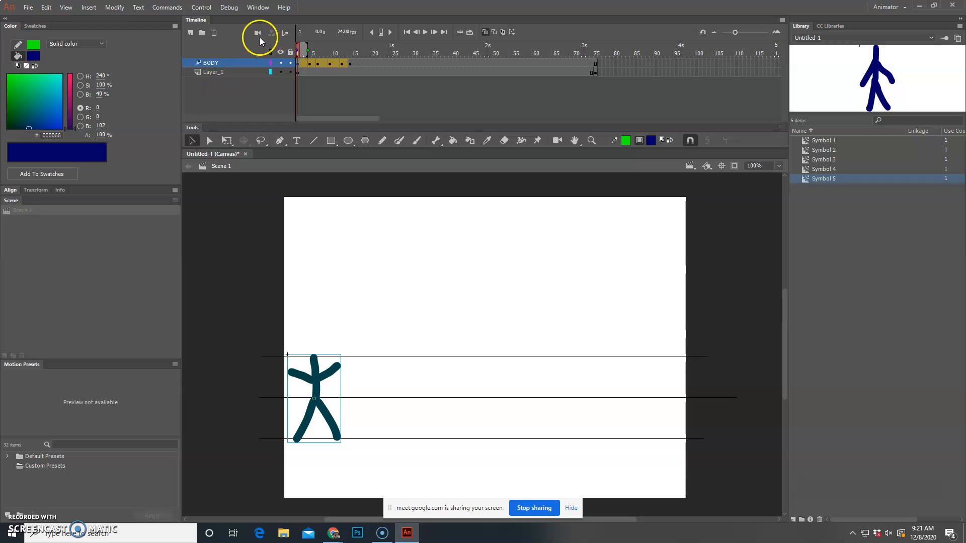
{"action": "left_click", "coordinate": [190, 33]}
{"action": "double_click", "coordinate": [218, 62]}
{"action": "type", "text": "hEAD"}
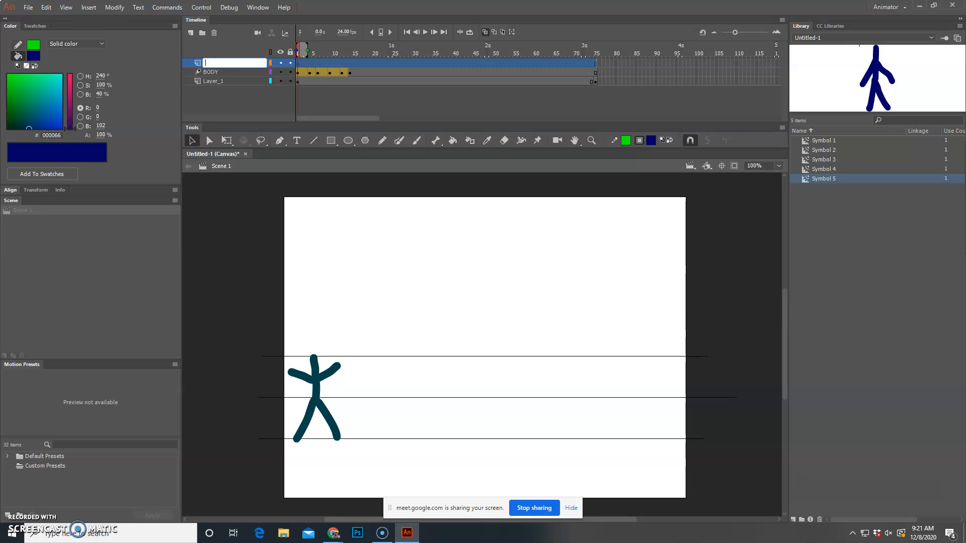
{"action": "key", "text": "Return"}
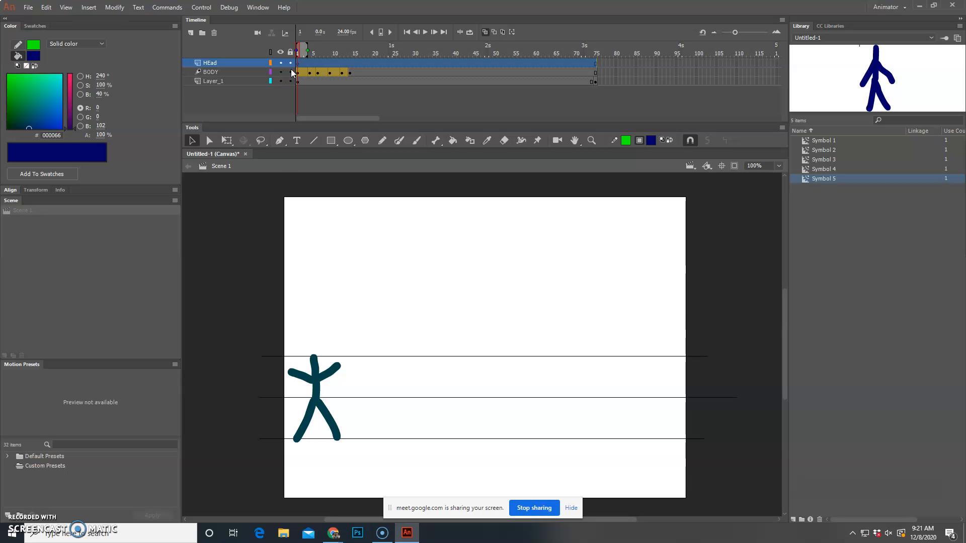
Step: Set up the Oval tool with no stroke and a solid black fill (000000)
{"action": "left_click", "coordinate": [349, 139]}
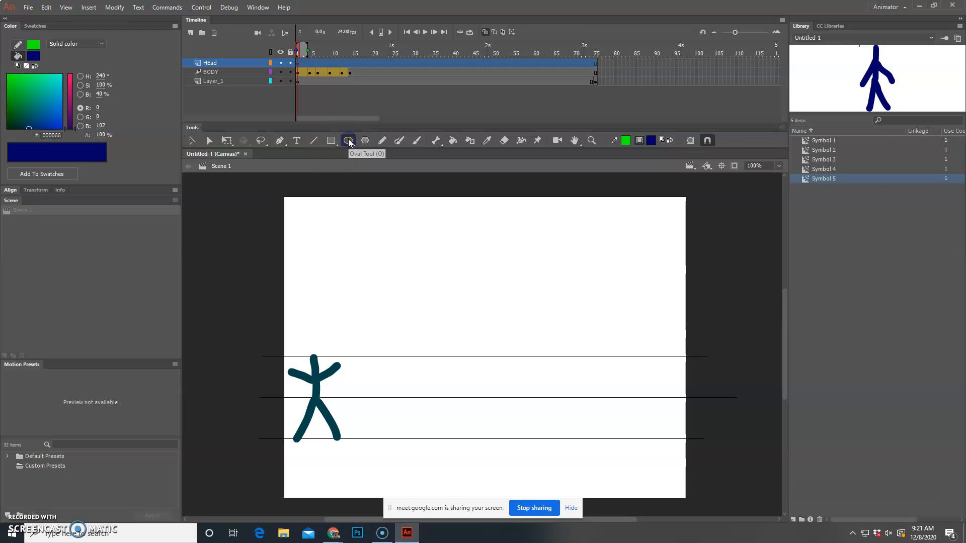
{"action": "left_click", "coordinate": [17, 42]}
{"action": "left_click", "coordinate": [26, 66]}
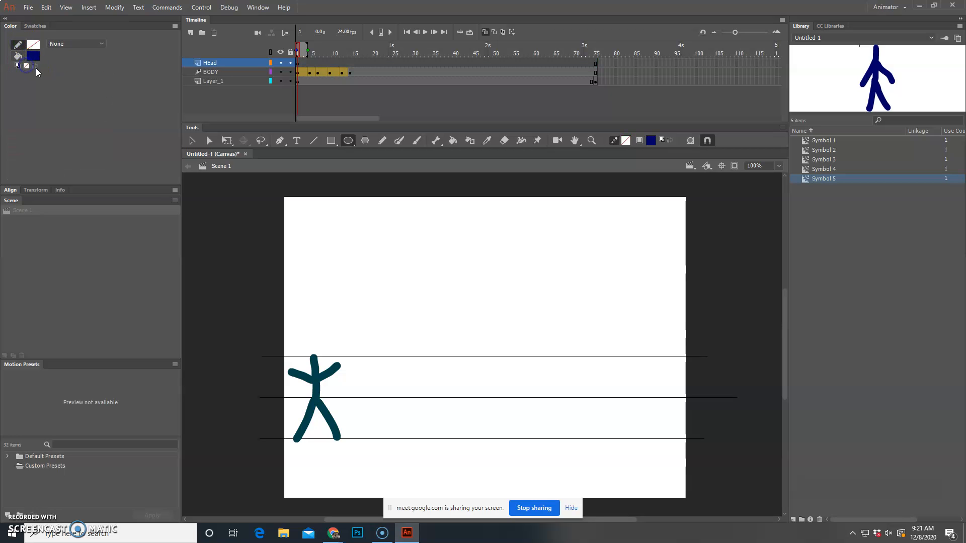
{"action": "left_click", "coordinate": [34, 57]}
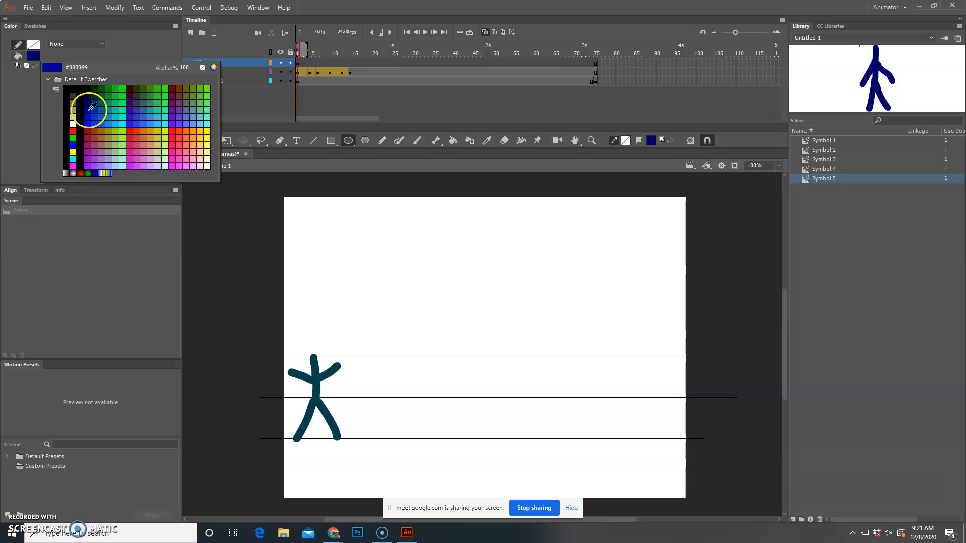
{"action": "left_click", "coordinate": [74, 87]}
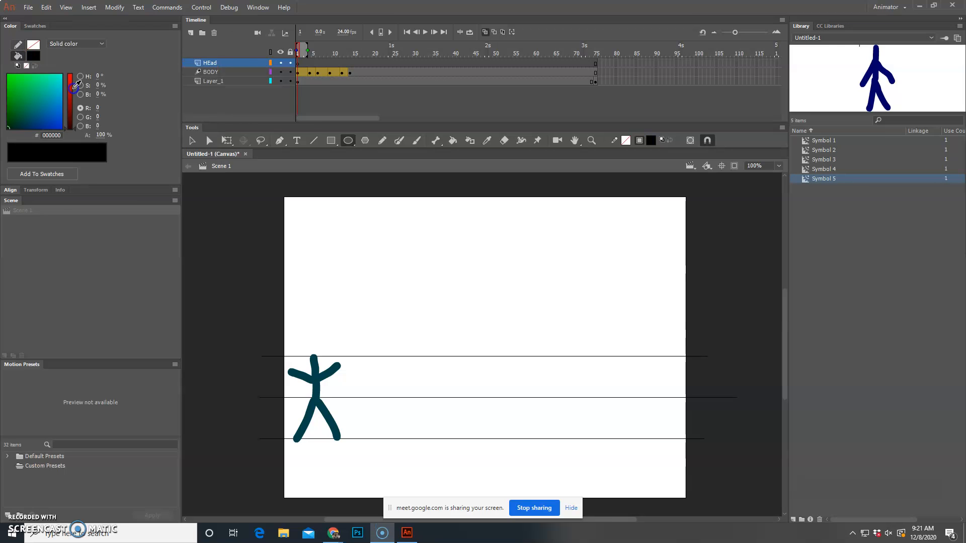
Step: Draw a black upright oval on the HEad layer at frame 1 and place it over the stick figure's neck
{"action": "left_click", "coordinate": [213, 72]}
{"action": "left_click", "coordinate": [314, 385]}
{"action": "left_click", "coordinate": [578, 278]}
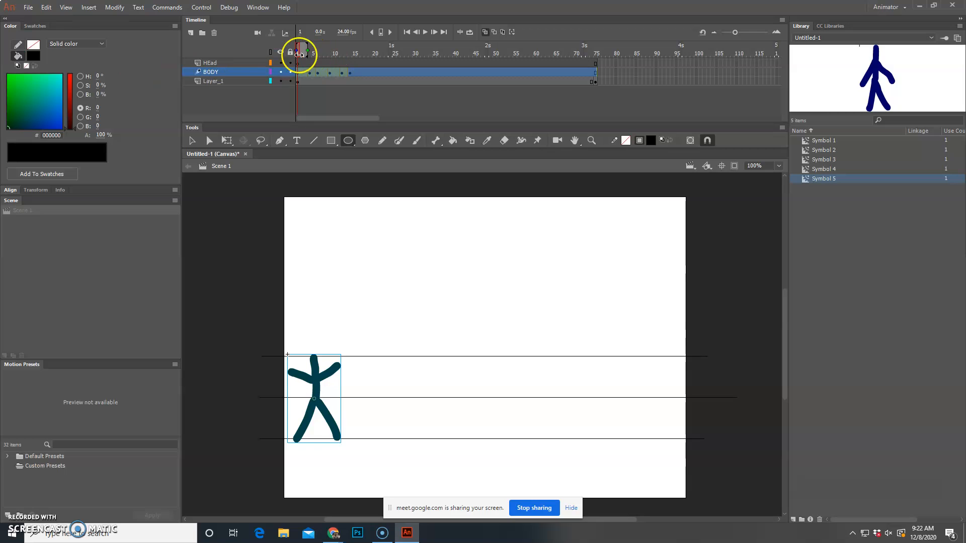
{"action": "left_click", "coordinate": [230, 63]}
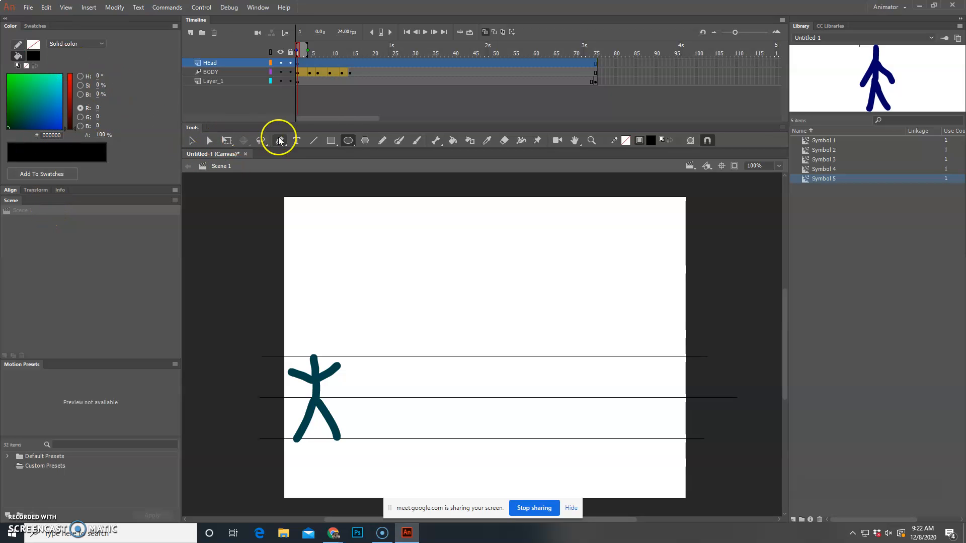
{"action": "left_click", "coordinate": [349, 140]}
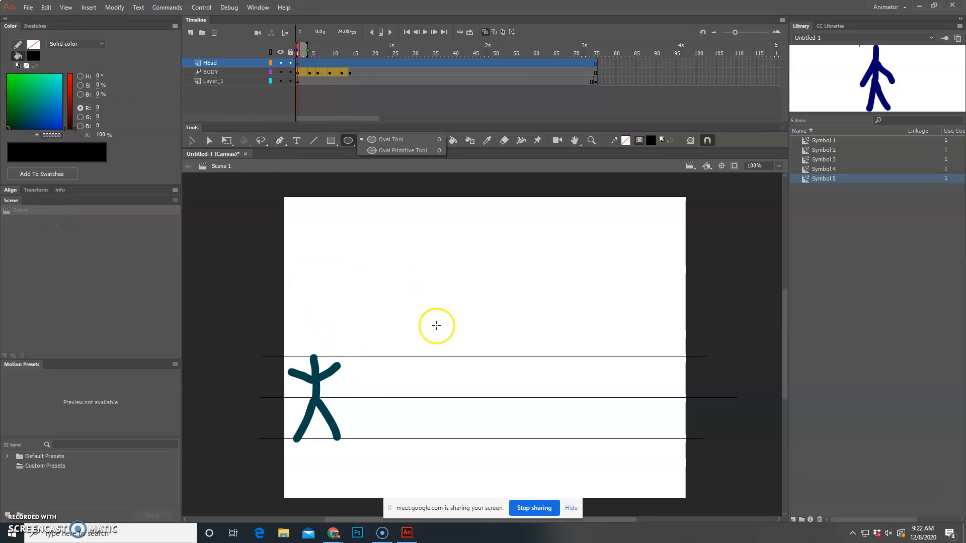
{"action": "left_click_drag", "start_coordinate": [315, 293], "coordinate": [356, 351]}
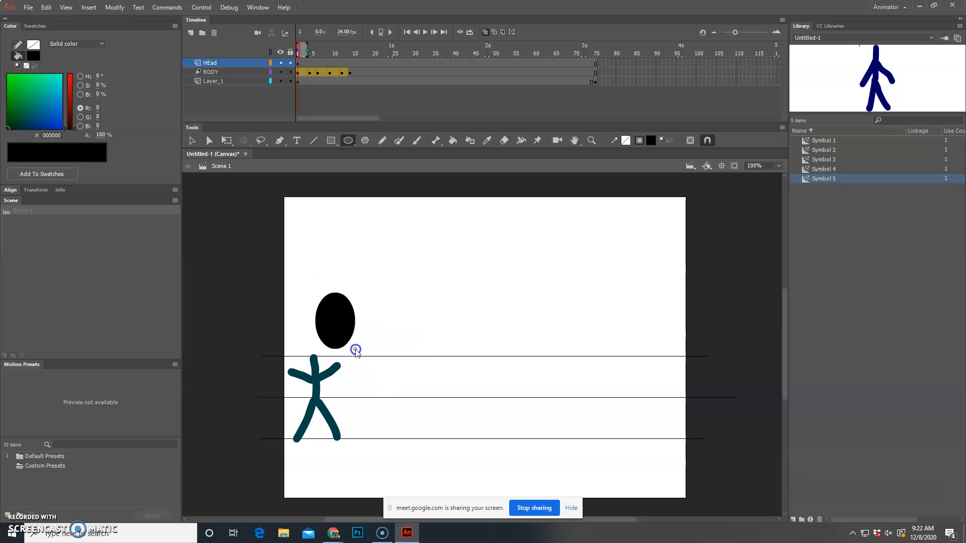
{"action": "left_click", "coordinate": [192, 141]}
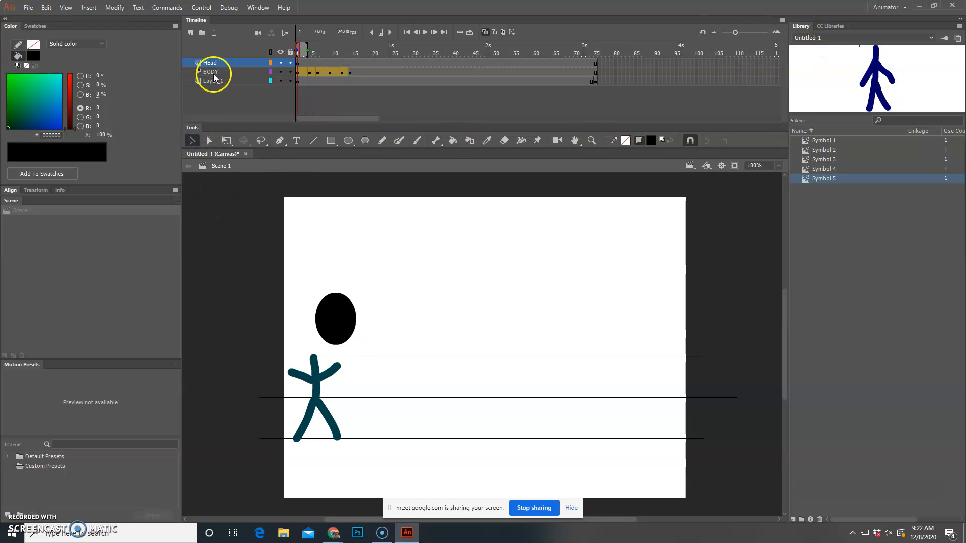
{"action": "left_click_drag", "start_coordinate": [332, 306], "coordinate": [312, 334]}
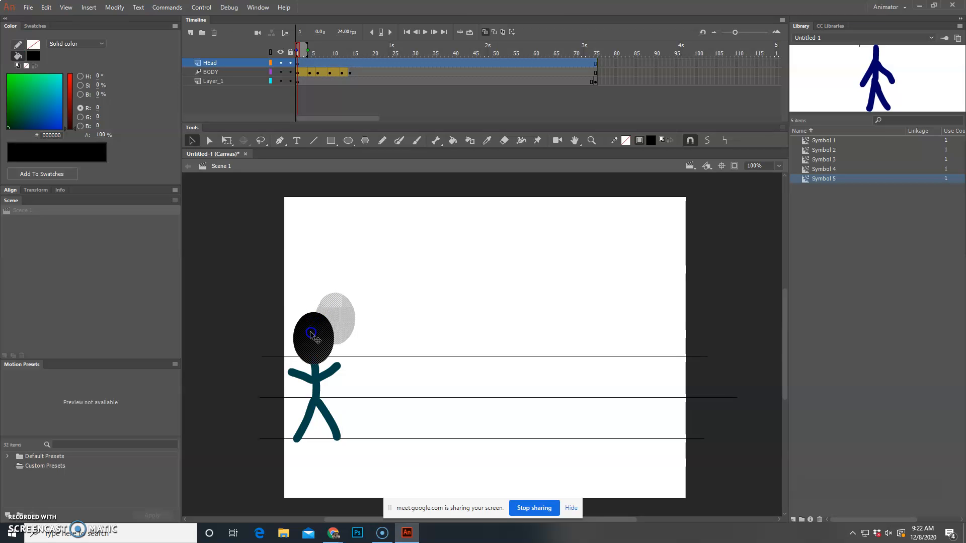
{"action": "left_click", "coordinate": [412, 293]}
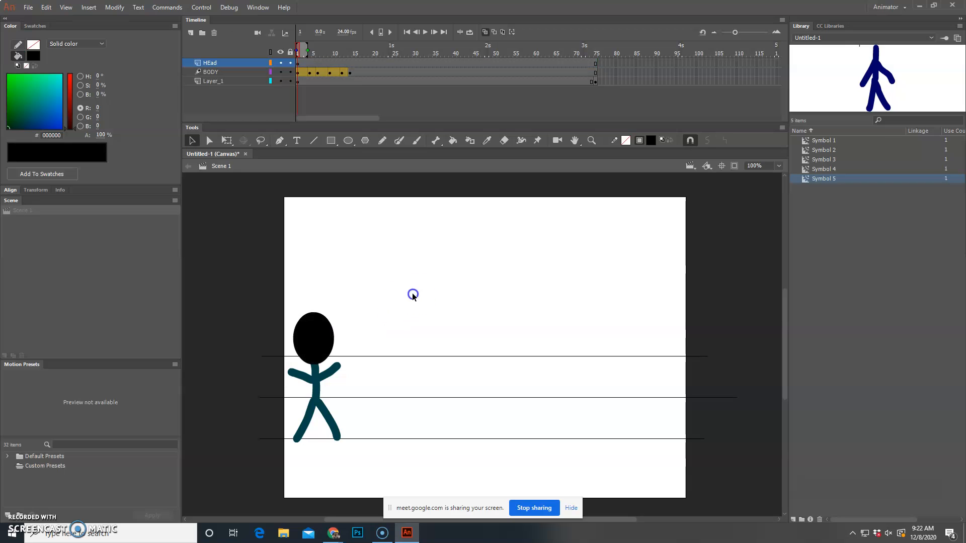
Step: Insert a keyframe at frame 4 of the HEad layer and shift the head onto that pose's neck
{"action": "left_click", "coordinate": [309, 63]}
{"action": "right_click", "coordinate": [309, 64]}
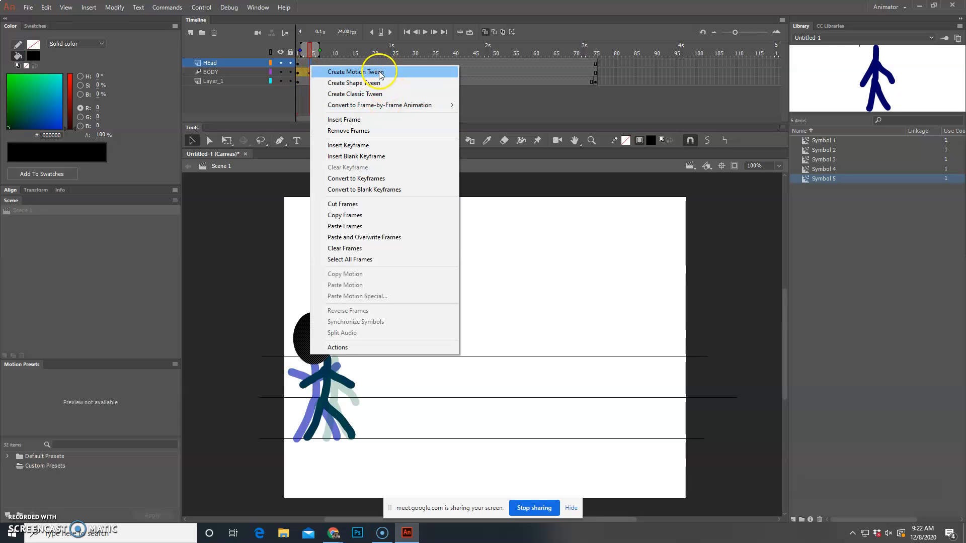
{"action": "left_click", "coordinate": [382, 145]}
{"action": "left_click_drag", "start_coordinate": [316, 335], "coordinate": [328, 336]}
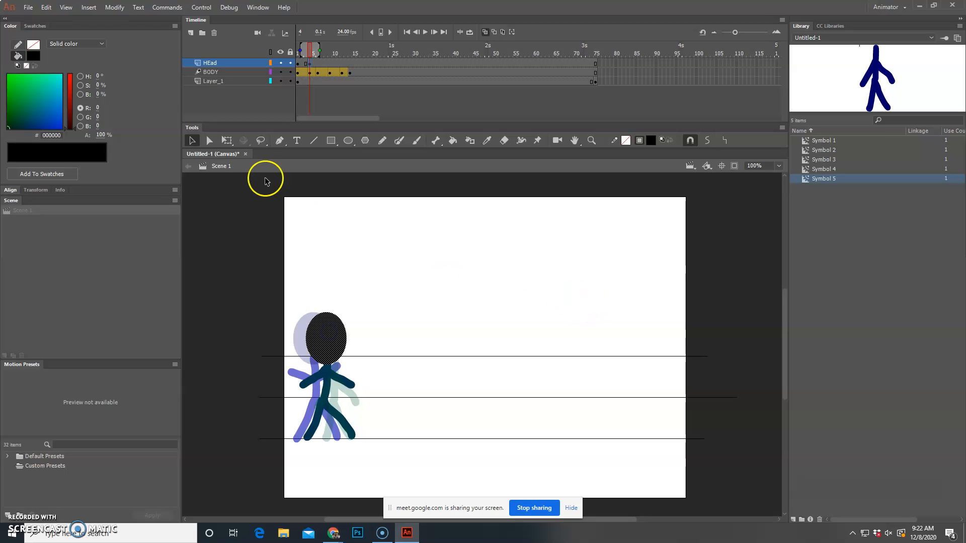
Step: Rotate the head at frame 4 slightly counterclockwise with the Free Transform tool
{"action": "left_click", "coordinate": [46, 8]}
{"action": "left_click", "coordinate": [251, 273]}
{"action": "left_click", "coordinate": [226, 141]}
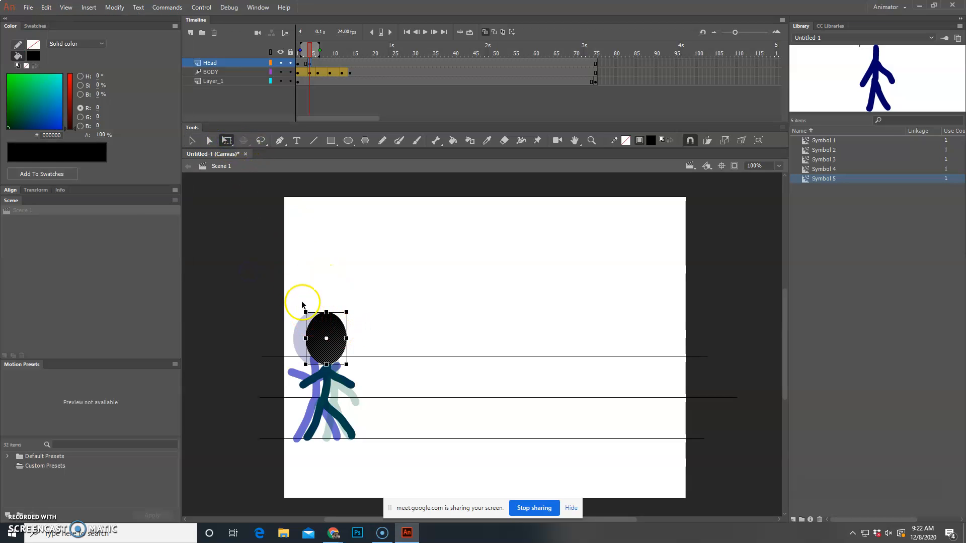
{"action": "left_click_drag", "start_coordinate": [303, 308], "coordinate": [296, 312]}
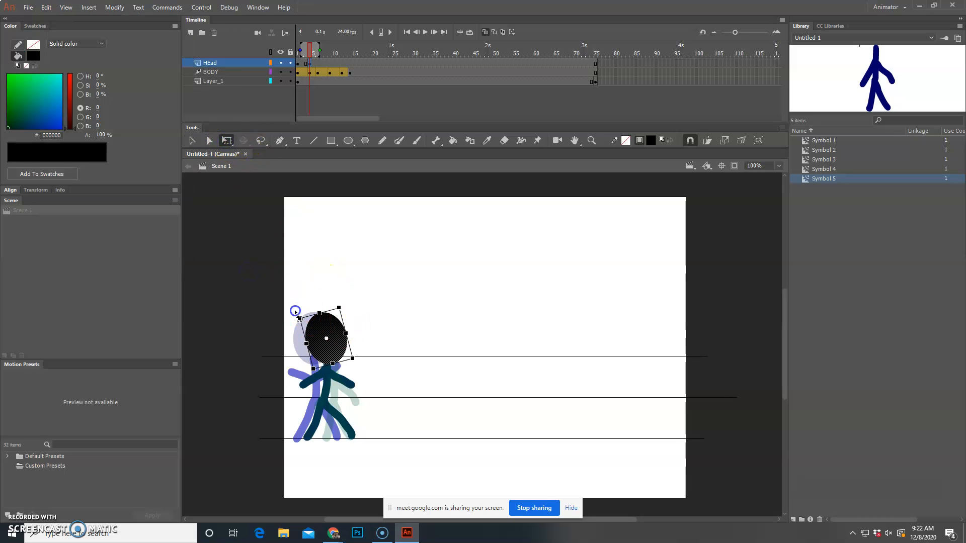
{"action": "left_click", "coordinate": [232, 250]}
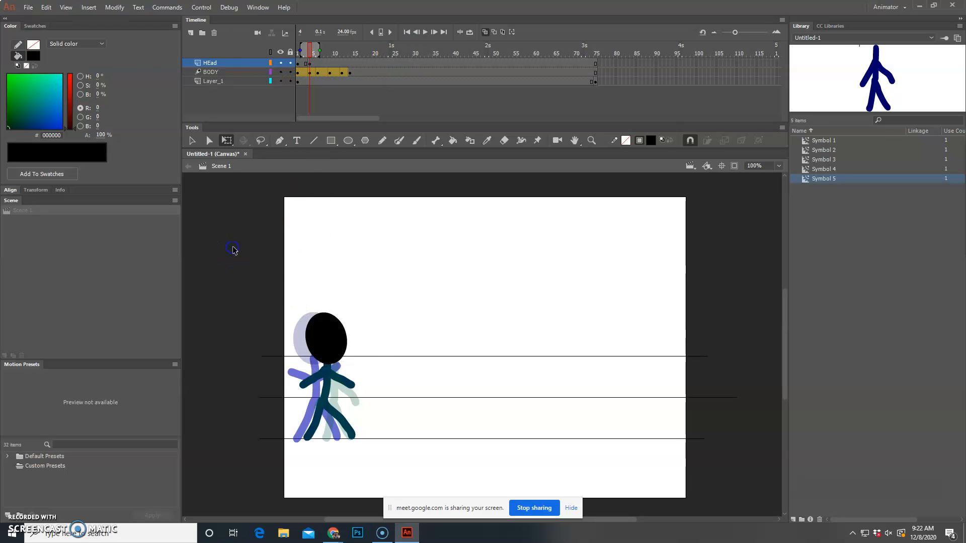
{"action": "left_click", "coordinate": [343, 332]}
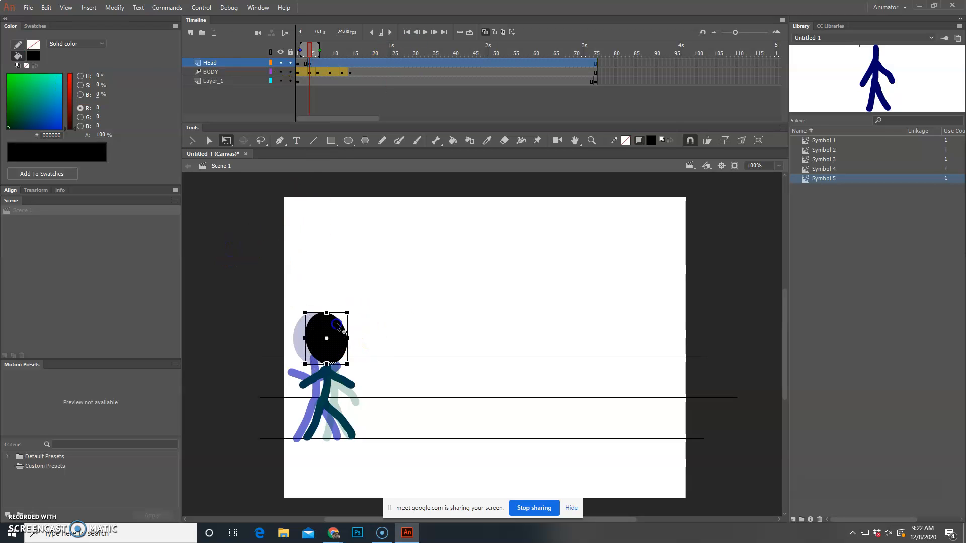
{"action": "left_click", "coordinate": [340, 321]}
Step: Insert a keyframe at frame 6 of the HEad layer, then rotate the head upright and place it on that pose's neck
{"action": "left_click", "coordinate": [317, 71]}
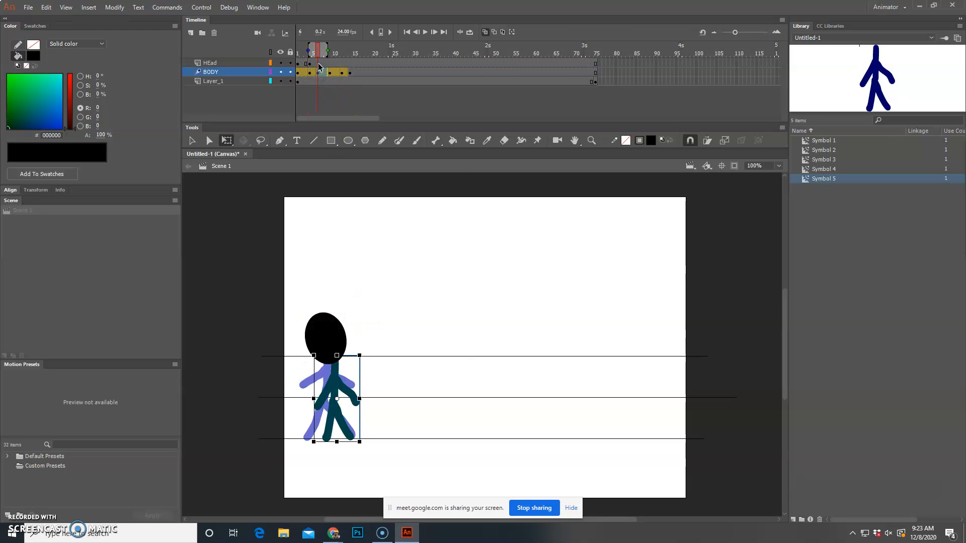
{"action": "right_click", "coordinate": [319, 65]}
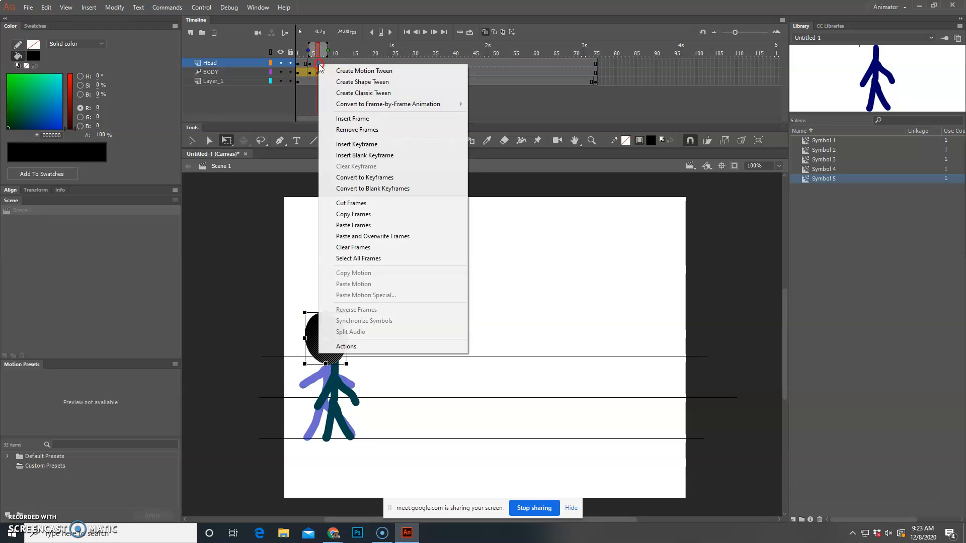
{"action": "left_click", "coordinate": [388, 132]}
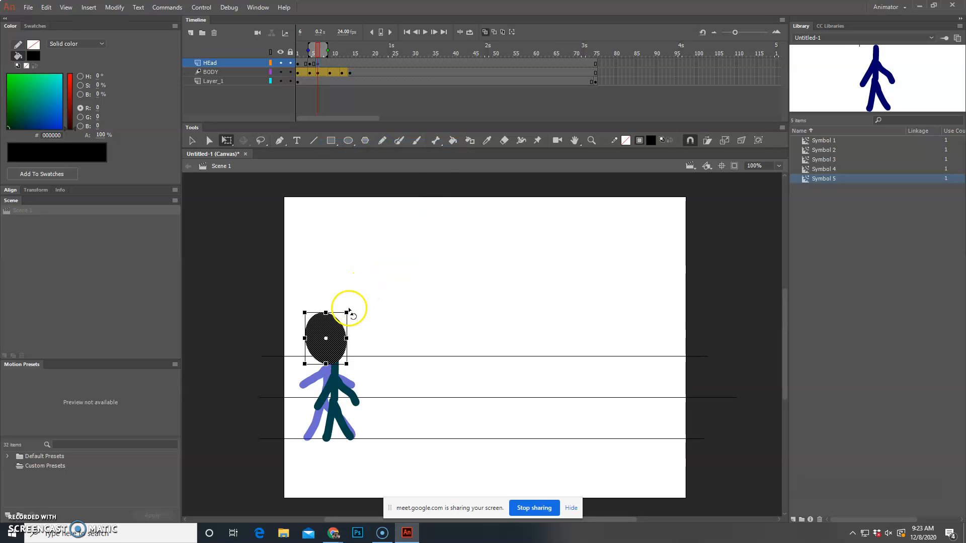
{"action": "left_click_drag", "start_coordinate": [352, 312], "coordinate": [334, 328]}
{"action": "left_click", "coordinate": [339, 247]}
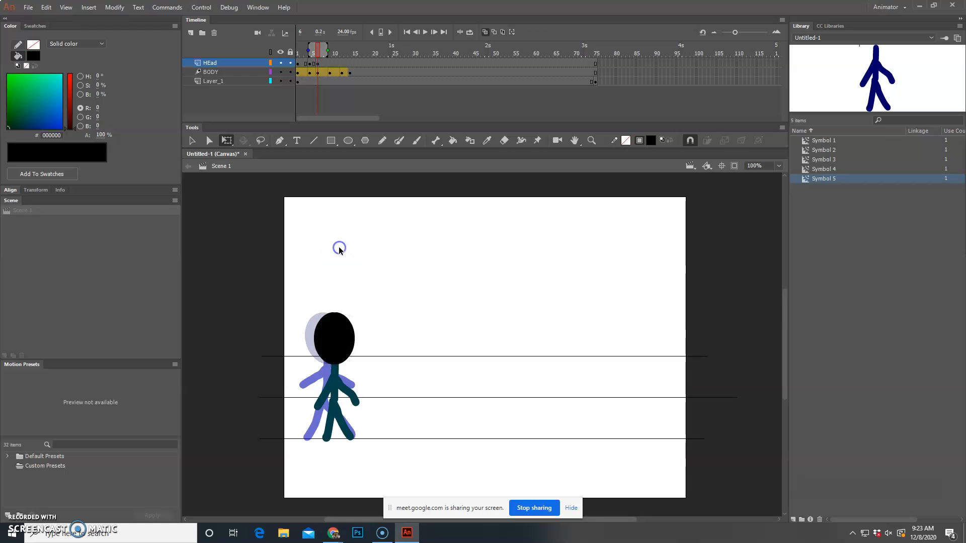
Step: Create motion tweens on the HEad layer between frames 1 and 4 and between frames 4 and 6, converting the heads to symbols
{"action": "left_click", "coordinate": [302, 63]}
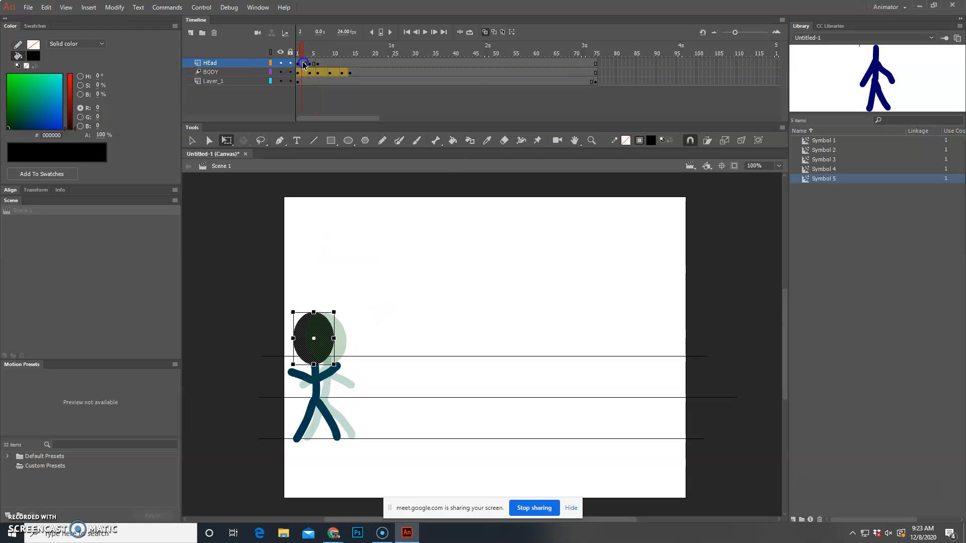
{"action": "right_click", "coordinate": [302, 62]}
{"action": "left_click", "coordinate": [319, 70]}
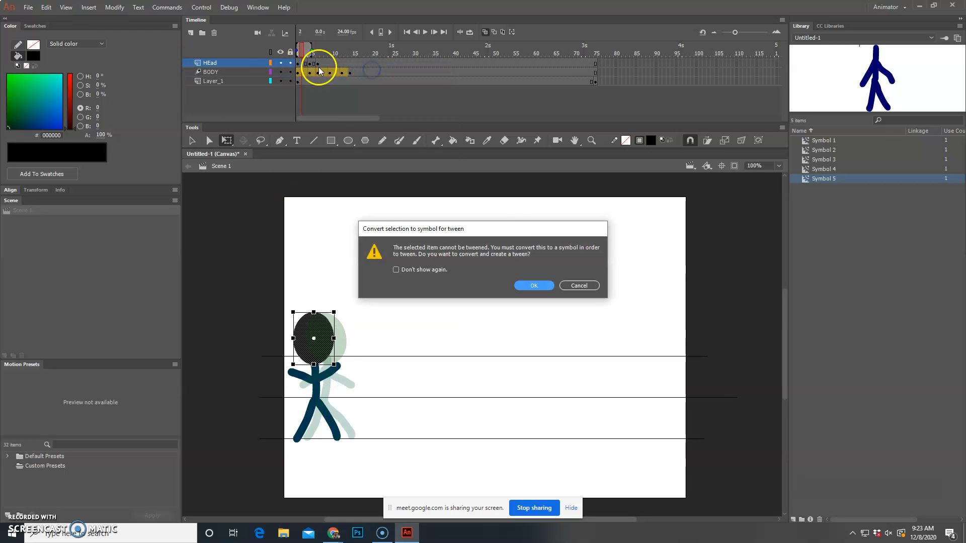
{"action": "left_click", "coordinate": [534, 286]}
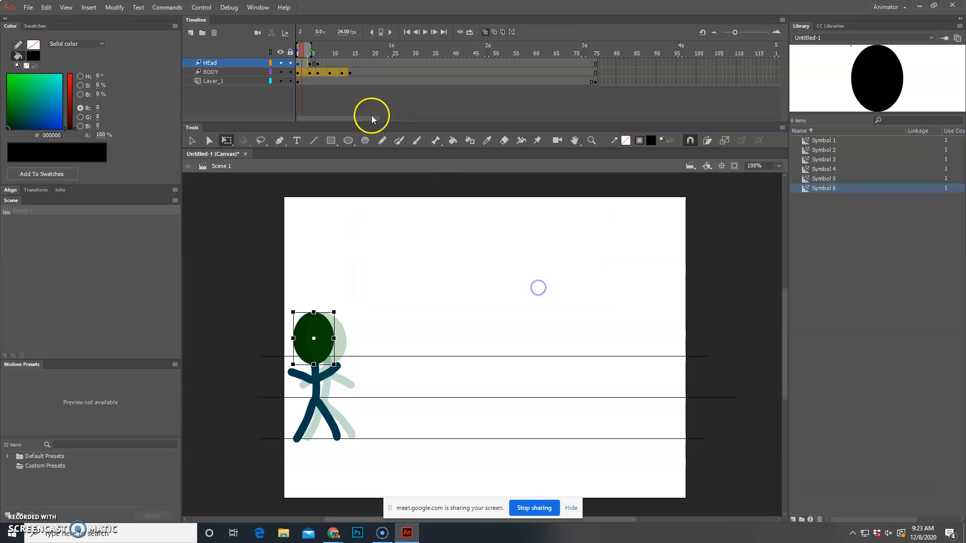
{"action": "right_click", "coordinate": [313, 64]}
{"action": "left_click", "coordinate": [346, 69]}
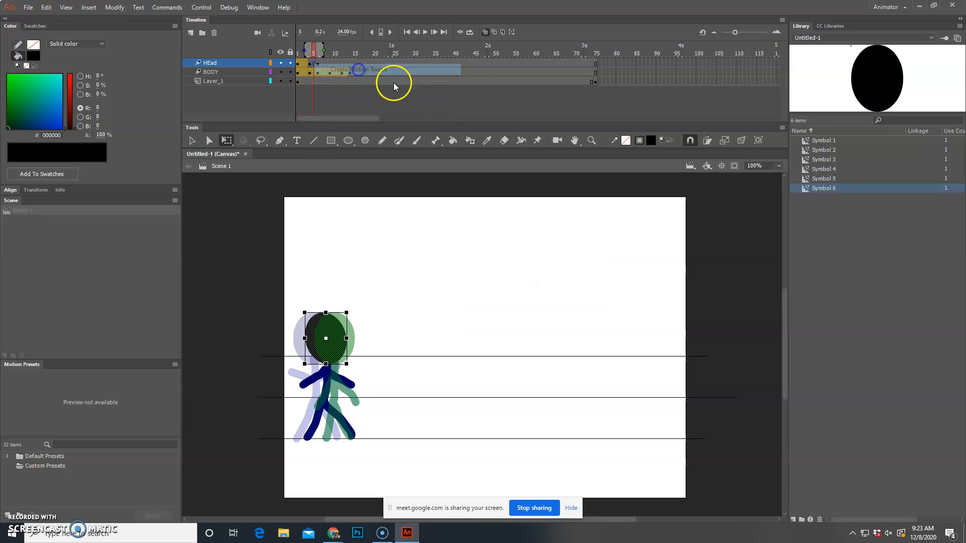
{"action": "left_click", "coordinate": [431, 259]}
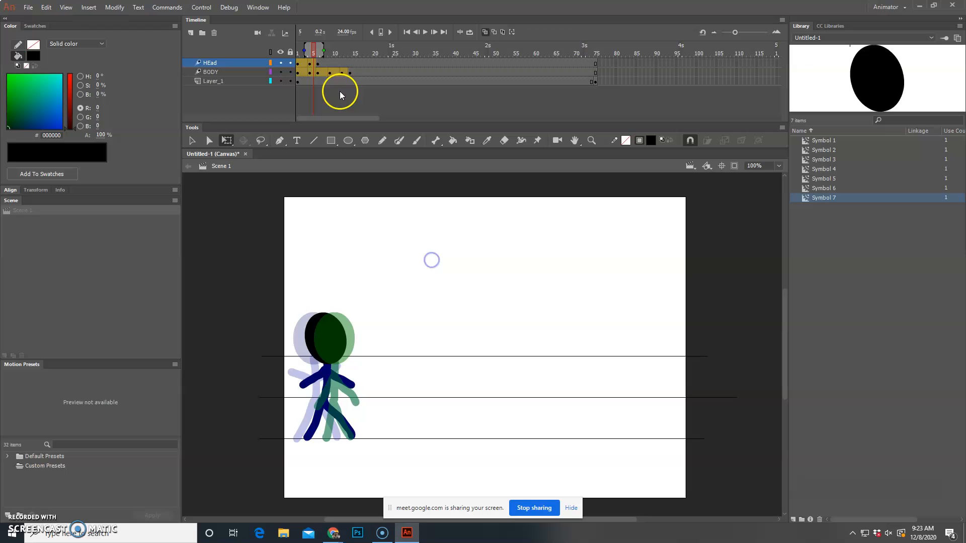
Step: Insert a keyframe at frame 9 of the HEad layer and move the head onto that pose's neck
{"action": "left_click", "coordinate": [330, 62]}
{"action": "right_click", "coordinate": [330, 63]}
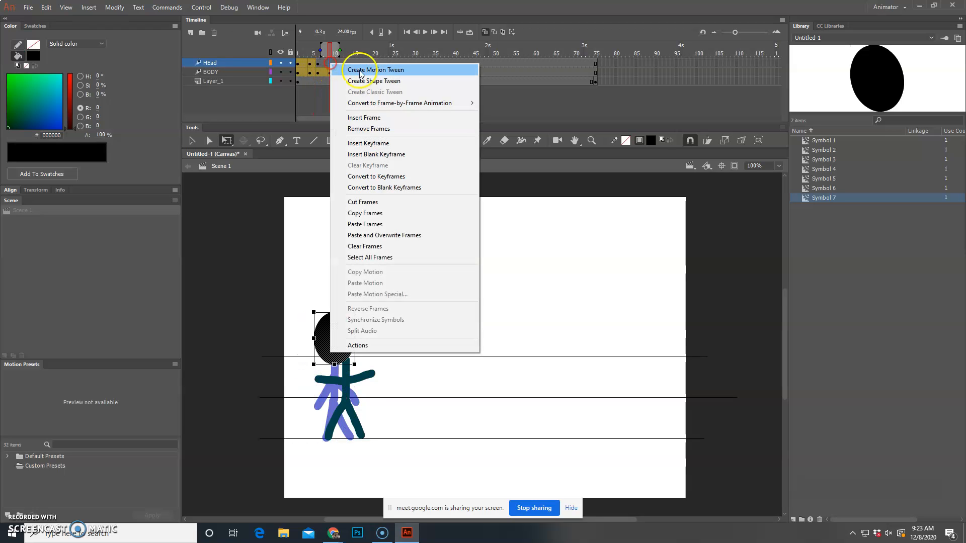
{"action": "left_click", "coordinate": [399, 144]}
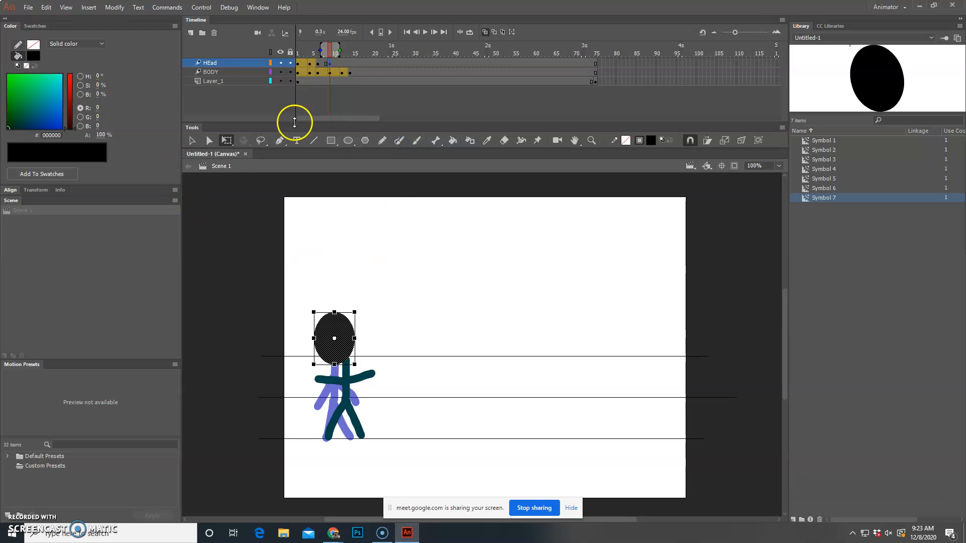
{"action": "left_click", "coordinate": [192, 141]}
{"action": "left_click_drag", "start_coordinate": [331, 318], "coordinate": [344, 323]}
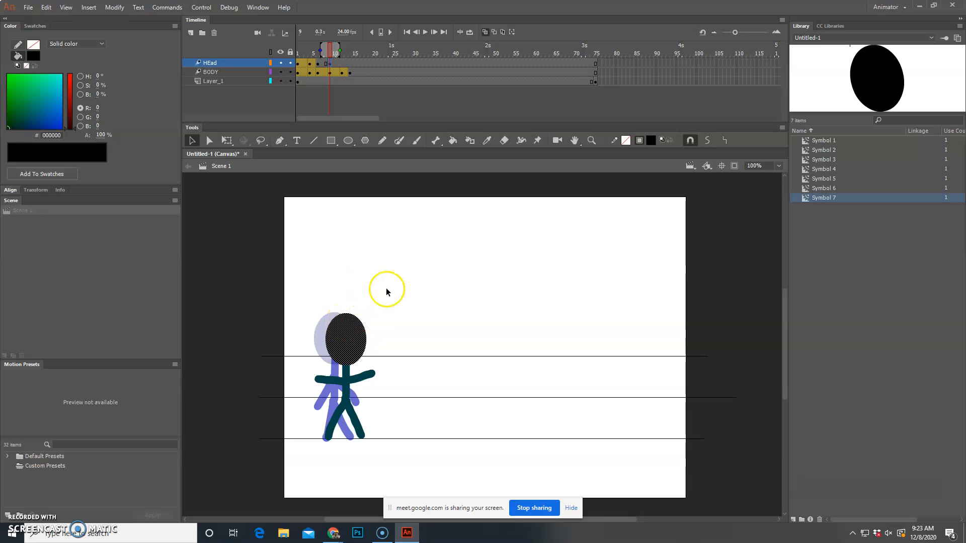
Step: Insert a keyframe at frame 12 of the HEad layer and place the head over that pose's neck
{"action": "left_click", "coordinate": [343, 64]}
{"action": "right_click", "coordinate": [343, 64]}
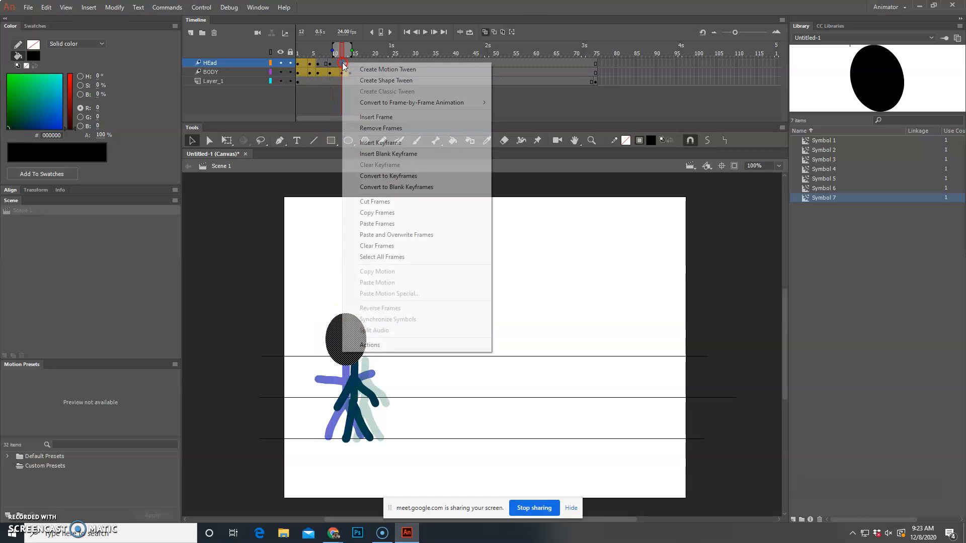
{"action": "left_click", "coordinate": [403, 153]}
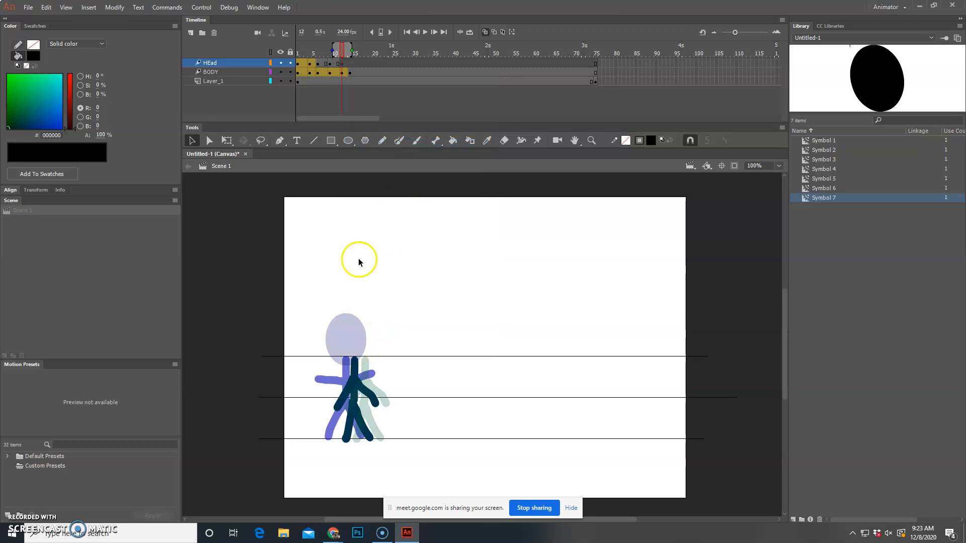
{"action": "left_click", "coordinate": [46, 7]}
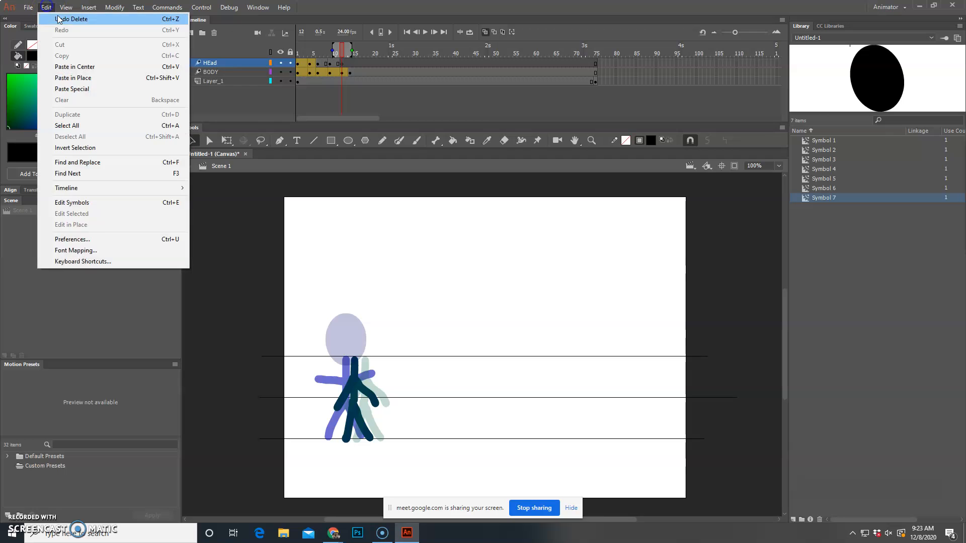
{"action": "left_click", "coordinate": [75, 69]}
{"action": "left_click_drag", "start_coordinate": [354, 338], "coordinate": [363, 337]}
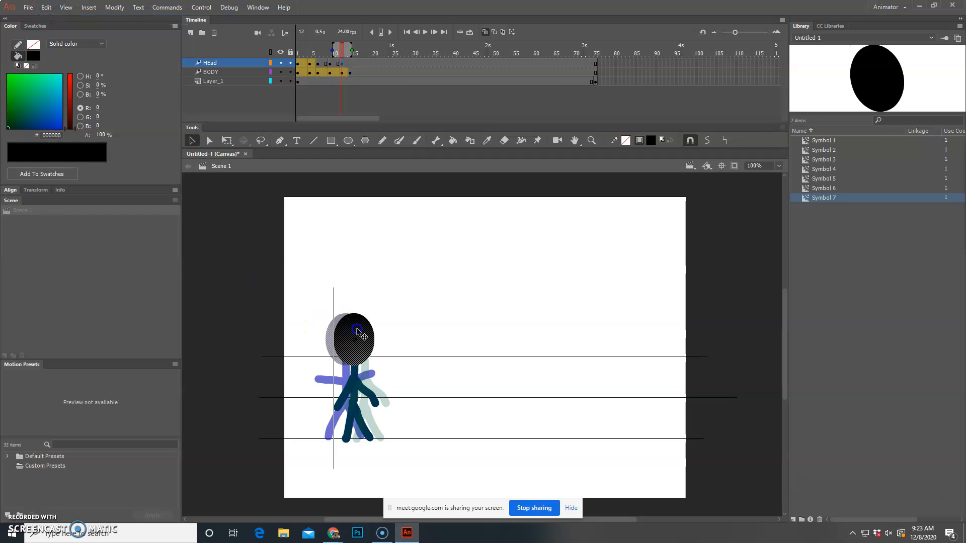
{"action": "left_click", "coordinate": [50, 8]}
{"action": "left_click", "coordinate": [256, 183]}
Step: Rotate the head at frame 12 slightly counterclockwise with the Free Transform tool
{"action": "left_click", "coordinate": [227, 140]}
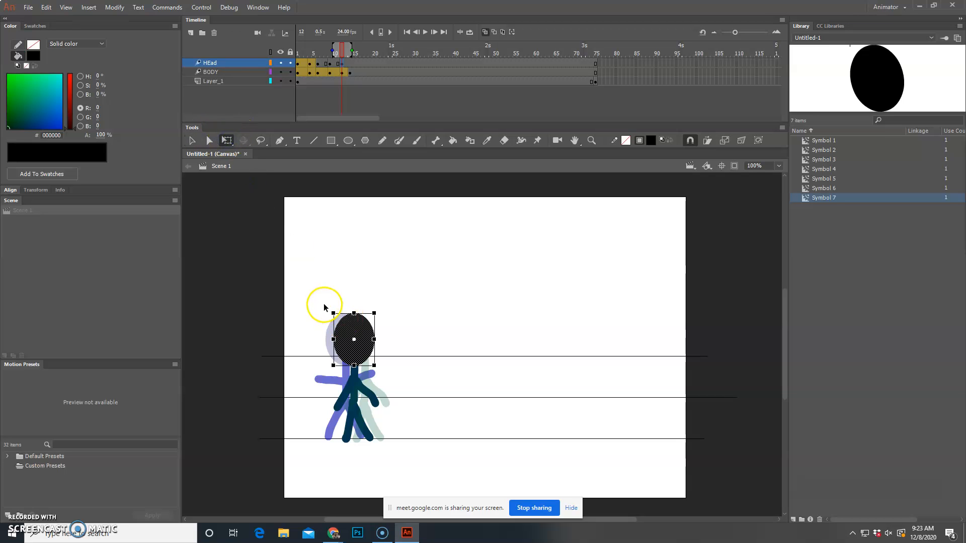
{"action": "left_click_drag", "start_coordinate": [332, 308], "coordinate": [325, 314]}
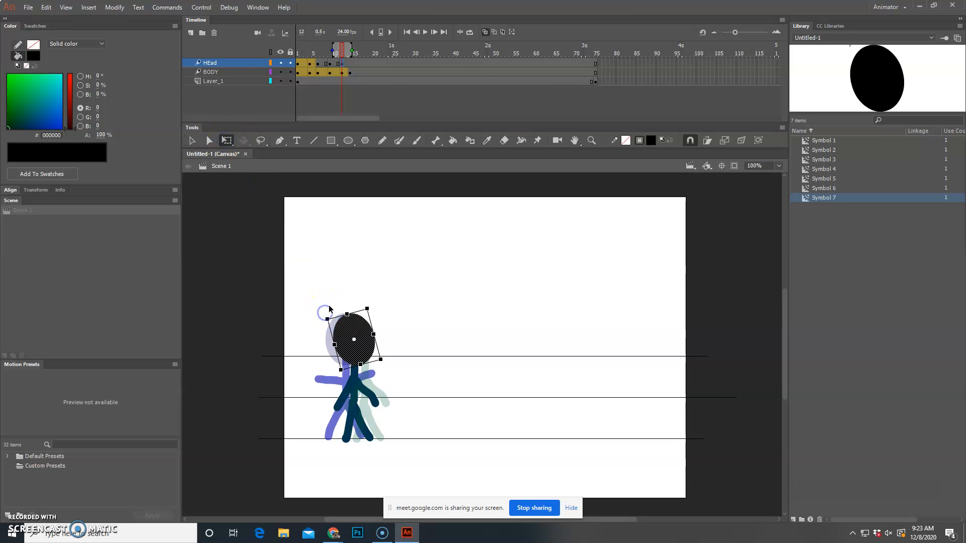
{"action": "left_click", "coordinate": [343, 281]}
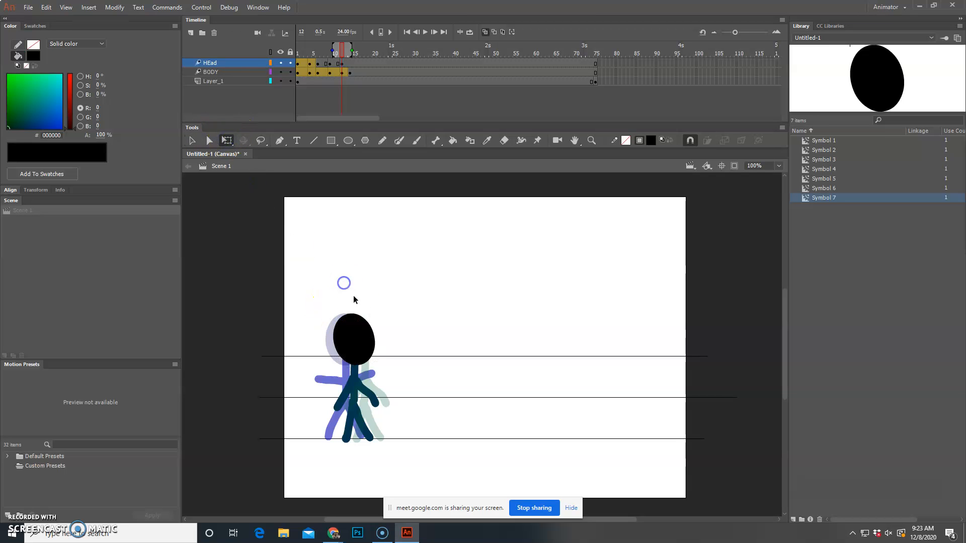
Step: Insert a keyframe at frame 14 of the HEad layer and keep the playhead on that frame
{"action": "right_click", "coordinate": [351, 63]}
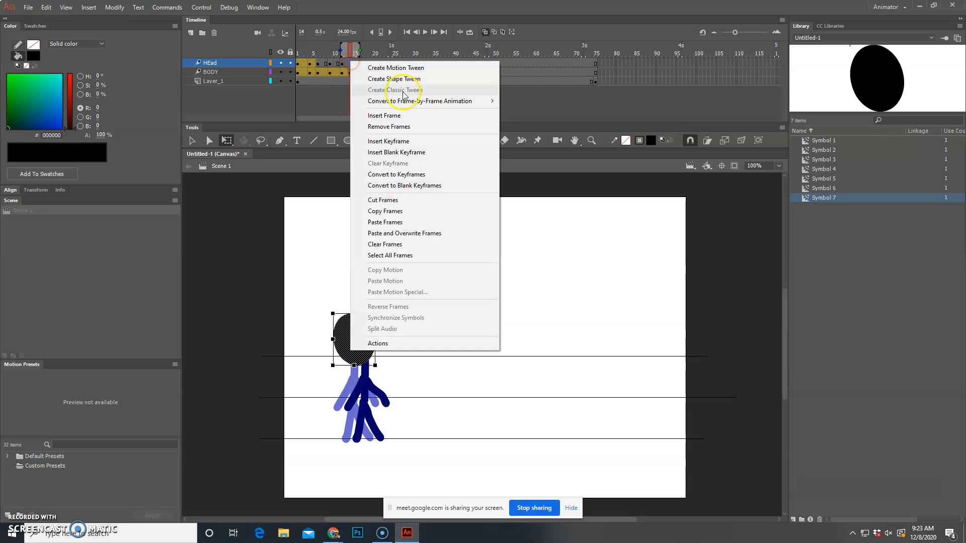
{"action": "left_click", "coordinate": [411, 143]}
{"action": "key", "text": "Return"}
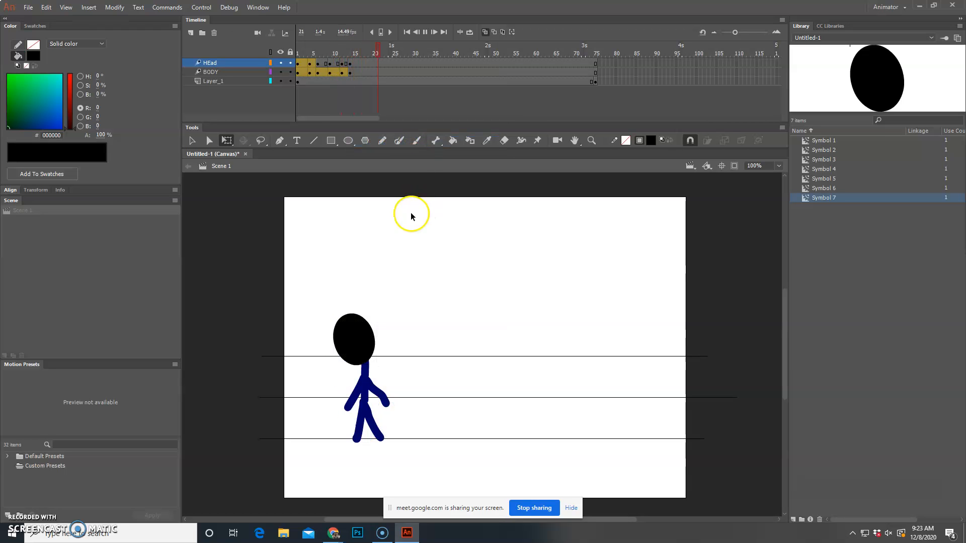
{"action": "left_click", "coordinate": [349, 63]}
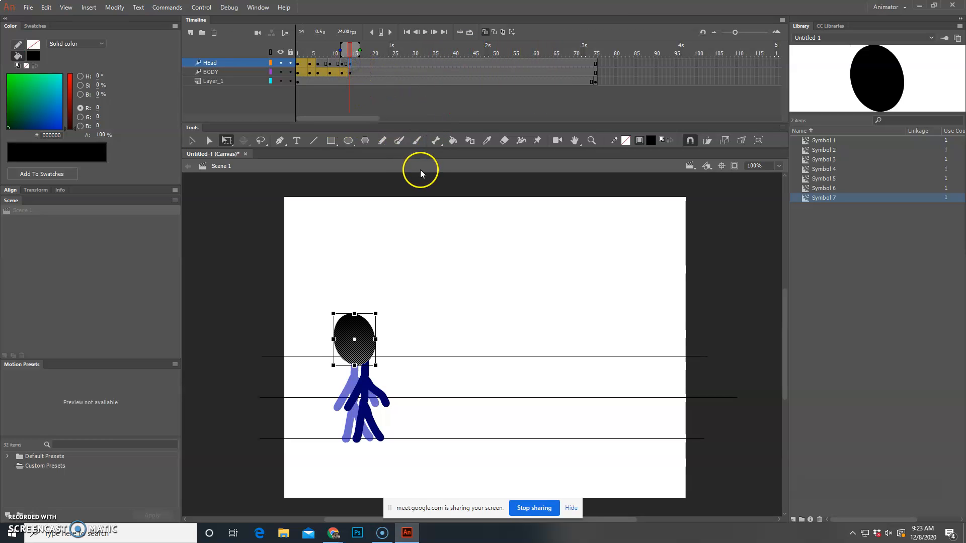
Step: Nudge the head at frame 14 rightward onto the neck and rotate it clockwise until it is upright
{"action": "key", "text": "Right"}
{"action": "key", "text": "Right"}
{"action": "key", "text": "Right"}
{"action": "key", "text": "Right"}
{"action": "key", "text": "Right"}
{"action": "key", "text": "Right"}
{"action": "key", "text": "Right"}
{"action": "key", "text": "Right"}
{"action": "key", "text": "Right"}
{"action": "key", "text": "Right"}
{"action": "key", "text": "Right"}
{"action": "key", "text": "Right"}
{"action": "left_click_drag", "start_coordinate": [336, 307], "coordinate": [341, 306]}
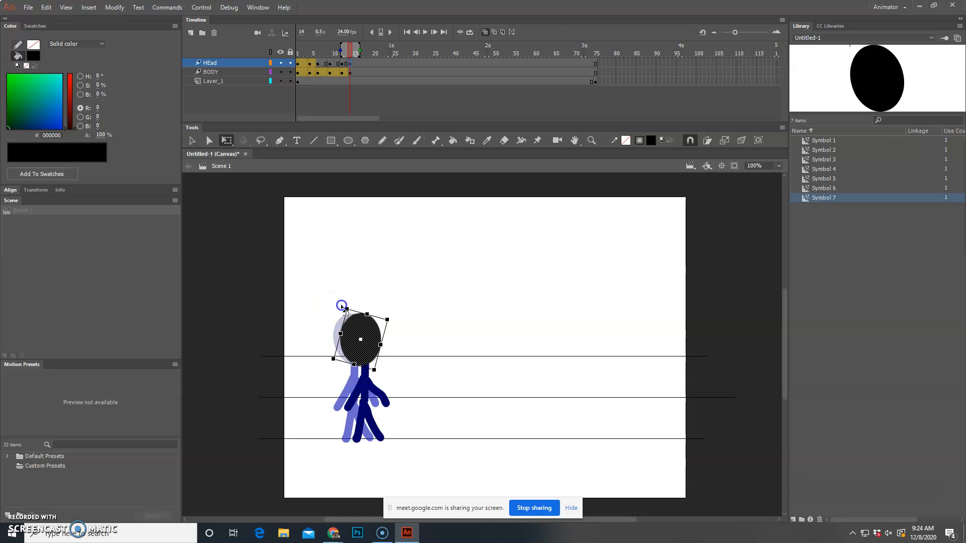
{"action": "key", "text": "Right"}
{"action": "key", "text": "Right"}
{"action": "key", "text": "Right"}
{"action": "key", "text": "Right"}
{"action": "key", "text": "Right"}
{"action": "key", "text": "Right"}
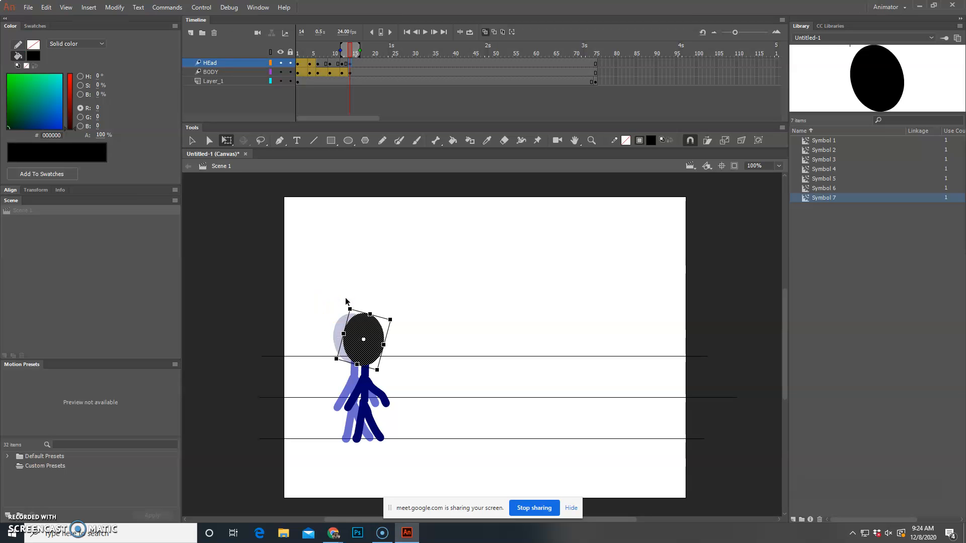
Step: Turn off onion skinning and step through the HEad keyframes from frame 1 to 14 to check the head's placement
{"action": "left_click", "coordinate": [297, 64]}
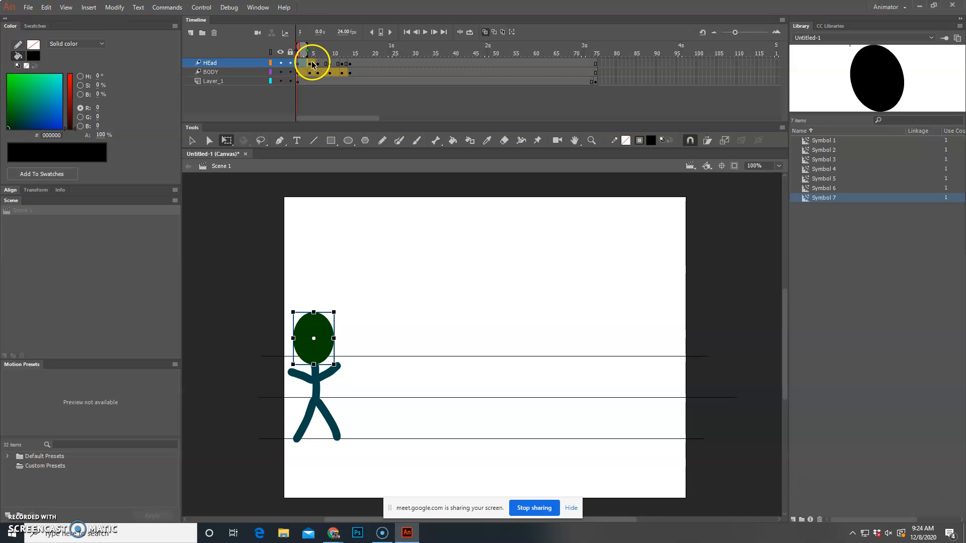
{"action": "left_click", "coordinate": [310, 64]}
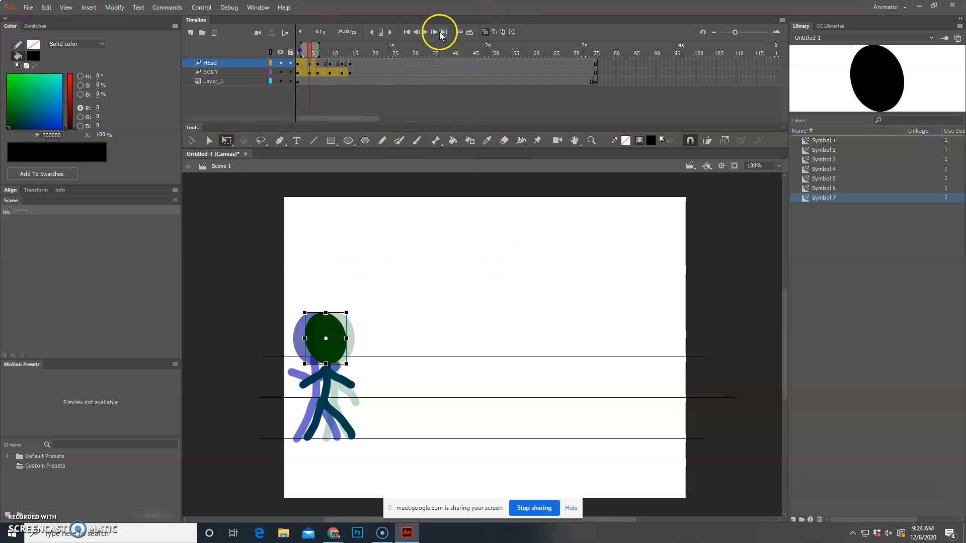
{"action": "left_click", "coordinate": [486, 31]}
{"action": "left_click", "coordinate": [299, 64]}
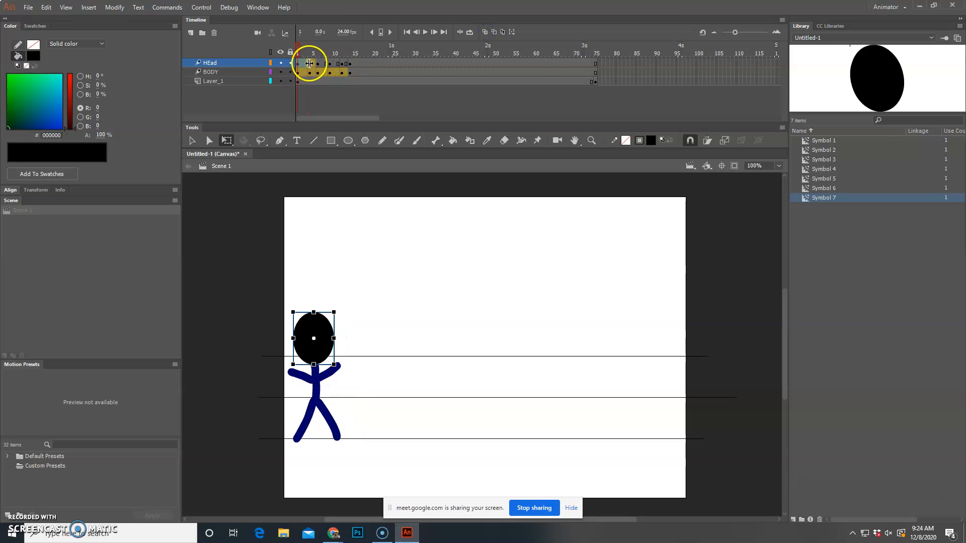
{"action": "left_click", "coordinate": [310, 64]}
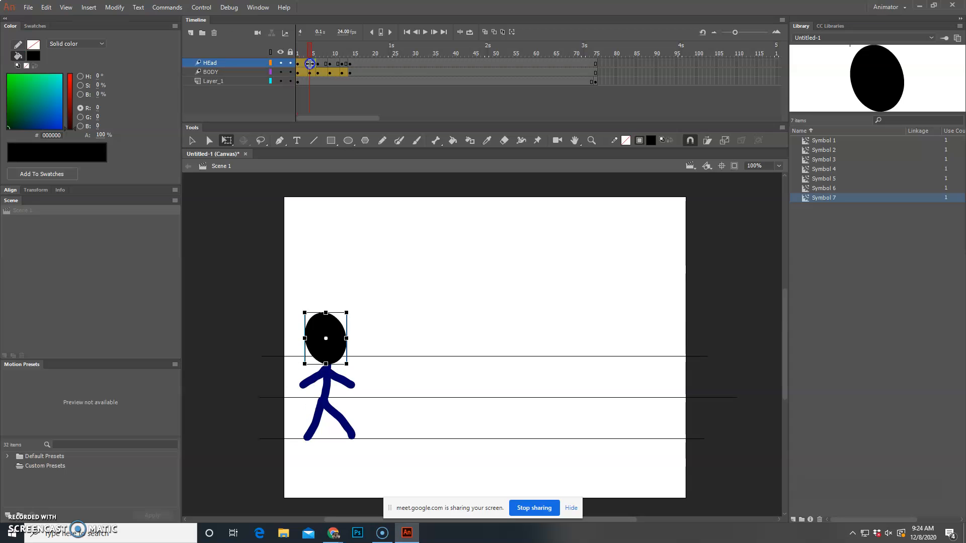
{"action": "left_click", "coordinate": [318, 64]}
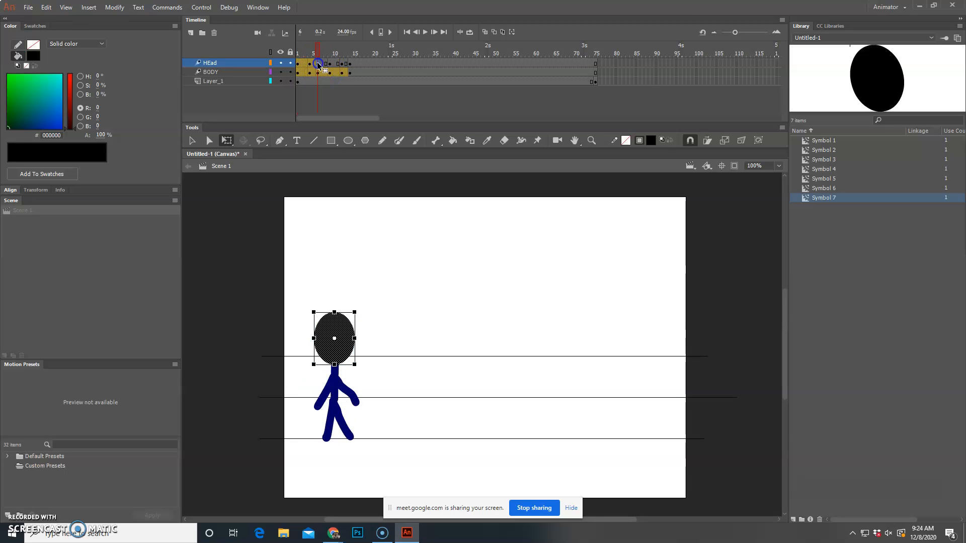
{"action": "left_click", "coordinate": [330, 64]}
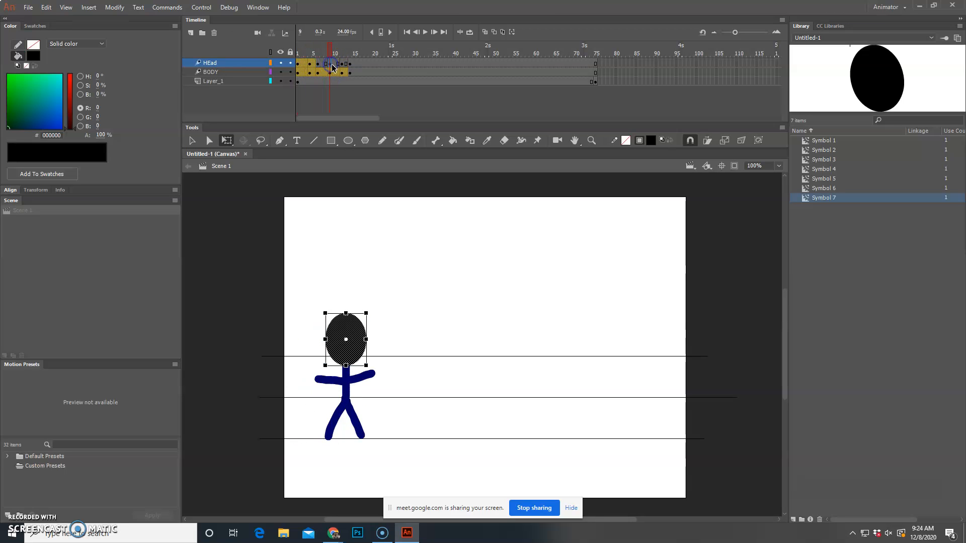
{"action": "left_click", "coordinate": [341, 64]}
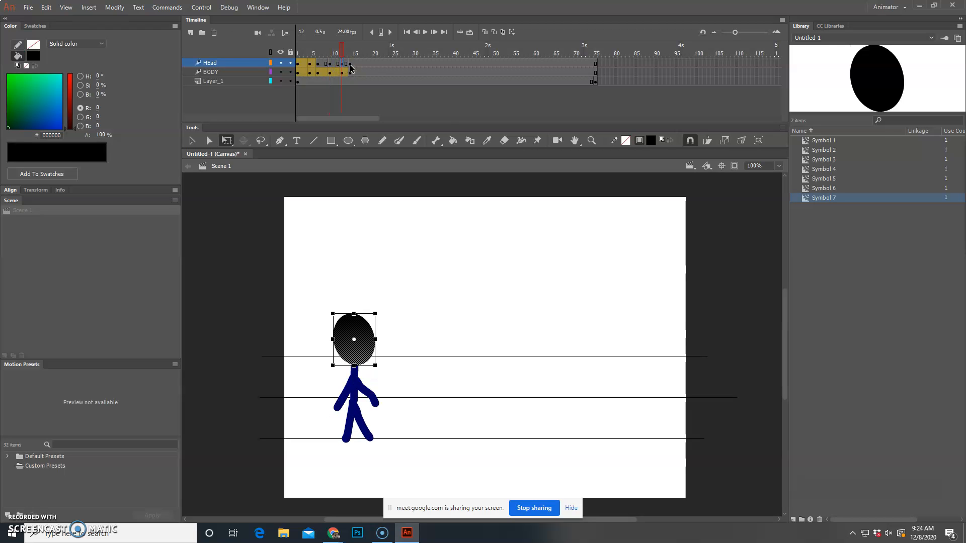
{"action": "left_click", "coordinate": [350, 66]}
Step: Create motion tweens on the HEad layer for the spans starting at frames 6, 9 and 12, converting each head to a symbol
{"action": "left_click", "coordinate": [319, 67]}
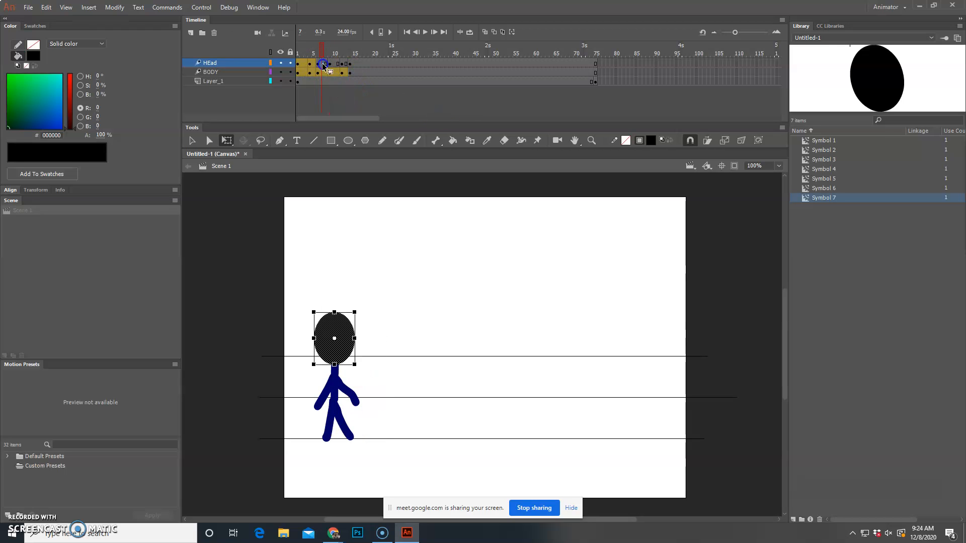
{"action": "right_click", "coordinate": [322, 65]}
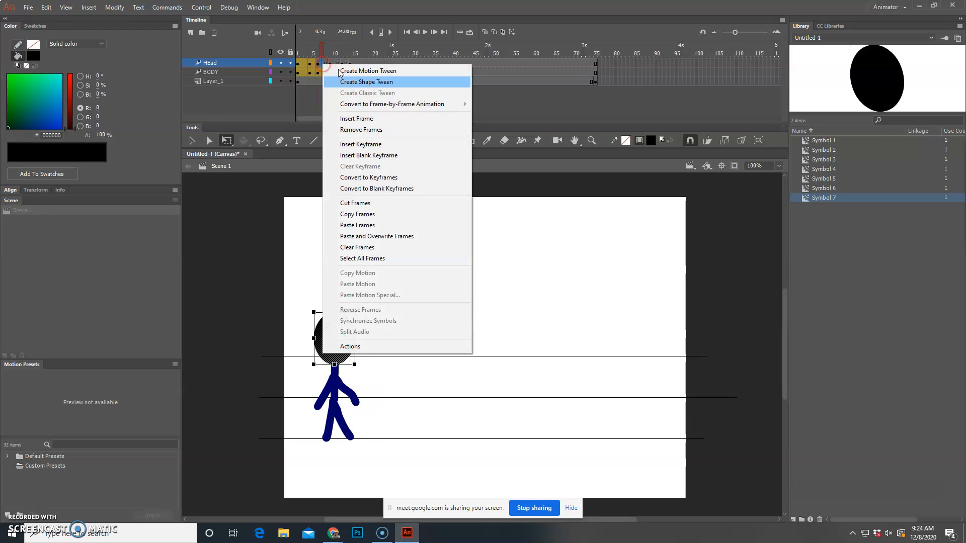
{"action": "left_click", "coordinate": [394, 71]}
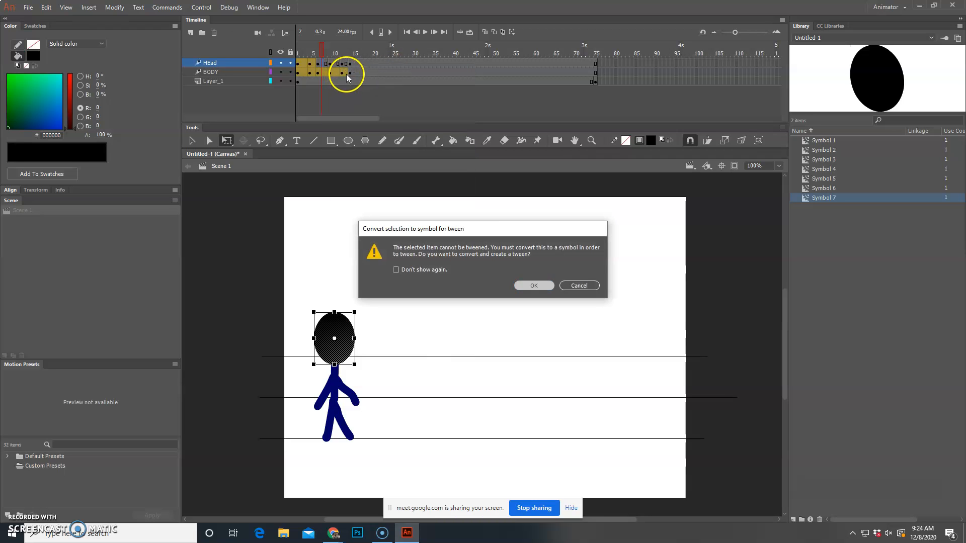
{"action": "key", "text": "Return"}
{"action": "right_click", "coordinate": [331, 66]}
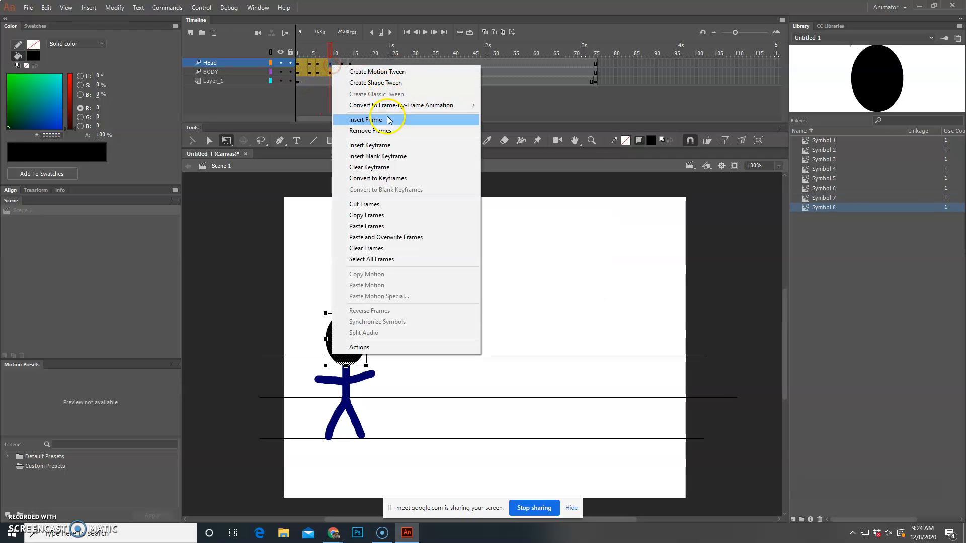
{"action": "left_click", "coordinate": [395, 75]}
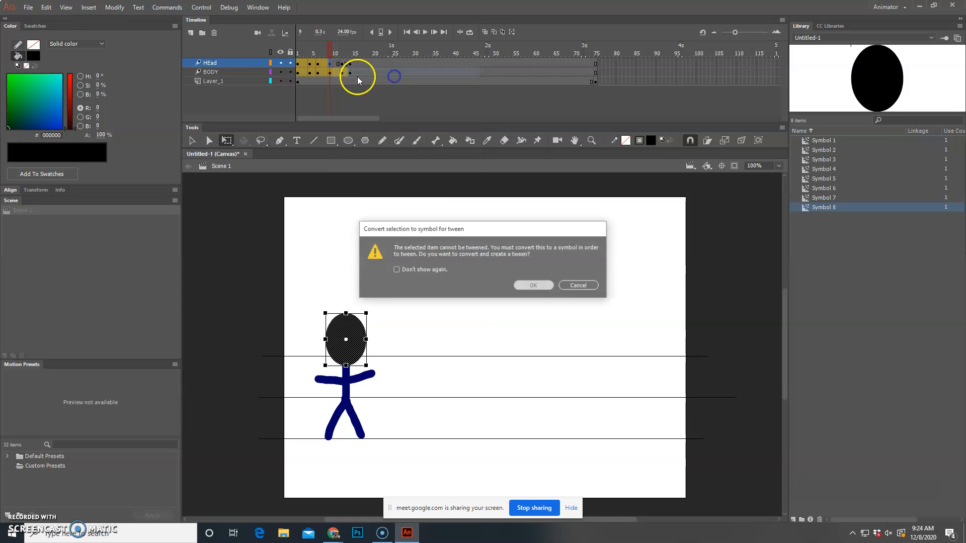
{"action": "key", "text": "Return"}
{"action": "right_click", "coordinate": [347, 64]}
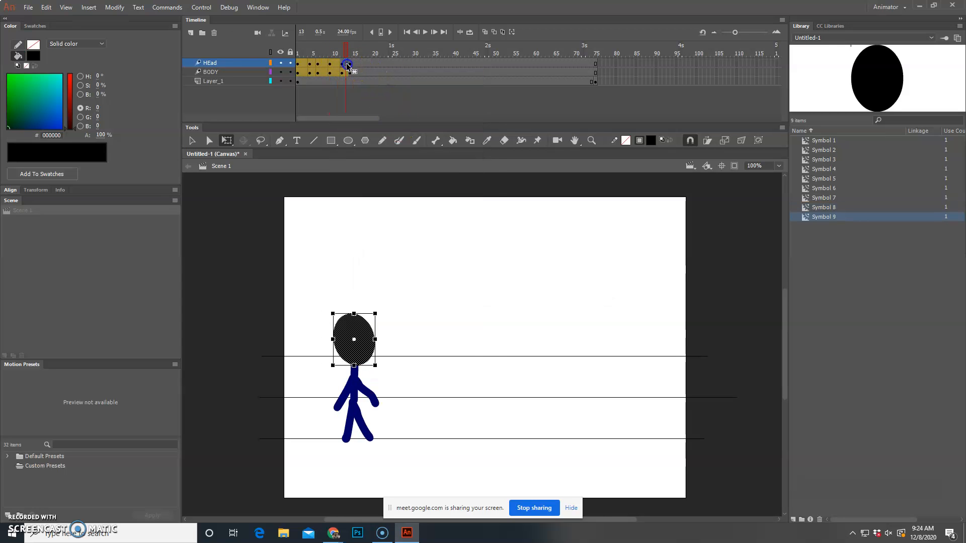
{"action": "left_click", "coordinate": [400, 72]}
{"action": "key", "text": "Return"}
Step: Rewind to frame 1 and play the stick figure's walk animation
{"action": "left_click_drag", "start_coordinate": [347, 49], "coordinate": [281, 52]}
{"action": "left_click", "coordinate": [427, 32]}
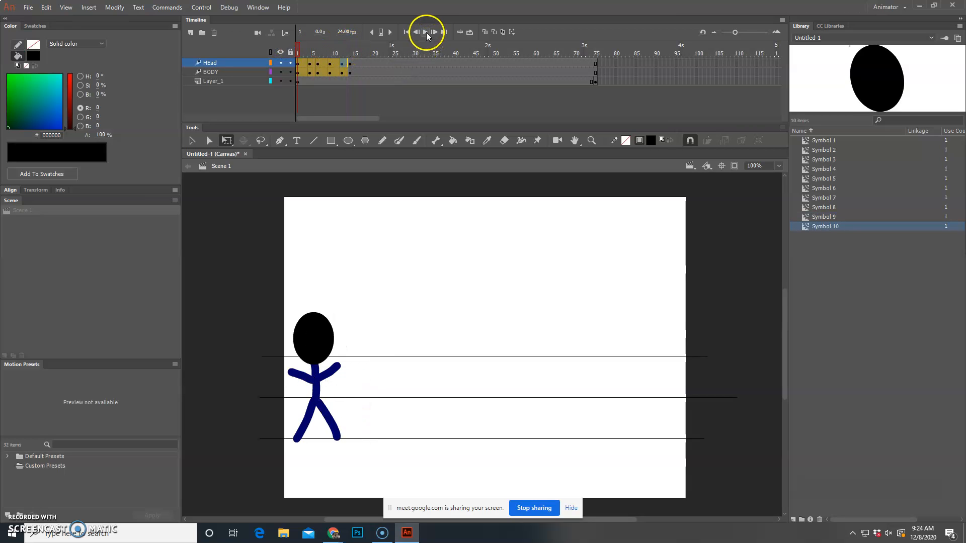